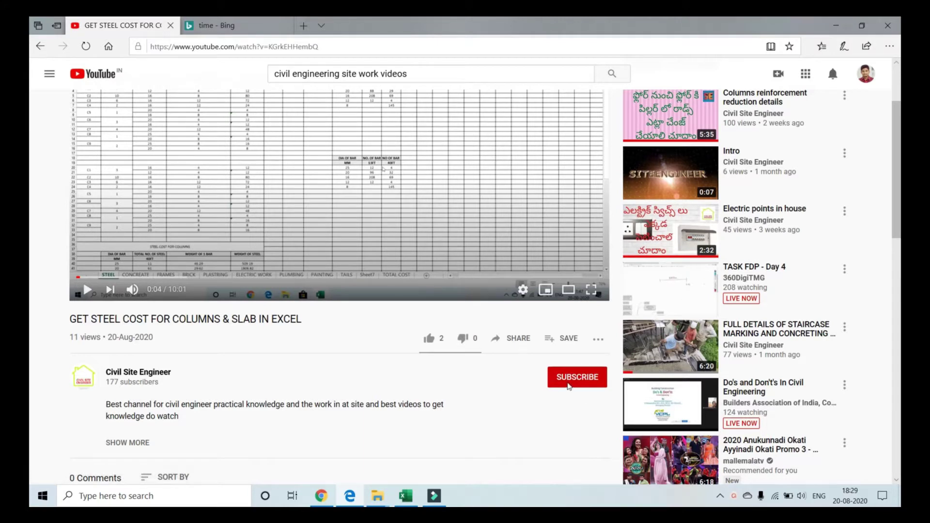
Step: Subscribe to the channel with the bell set to All, then bring the TU PART-1.dwg floor plan to the front
{"action": "left_click", "coordinate": [584, 383]}
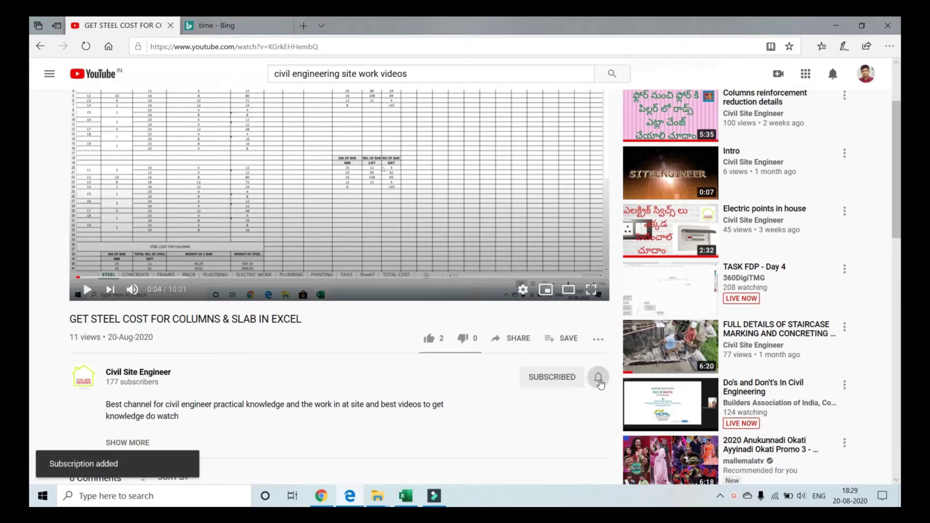
{"action": "left_click", "coordinate": [598, 377]}
{"action": "left_click", "coordinate": [625, 401]}
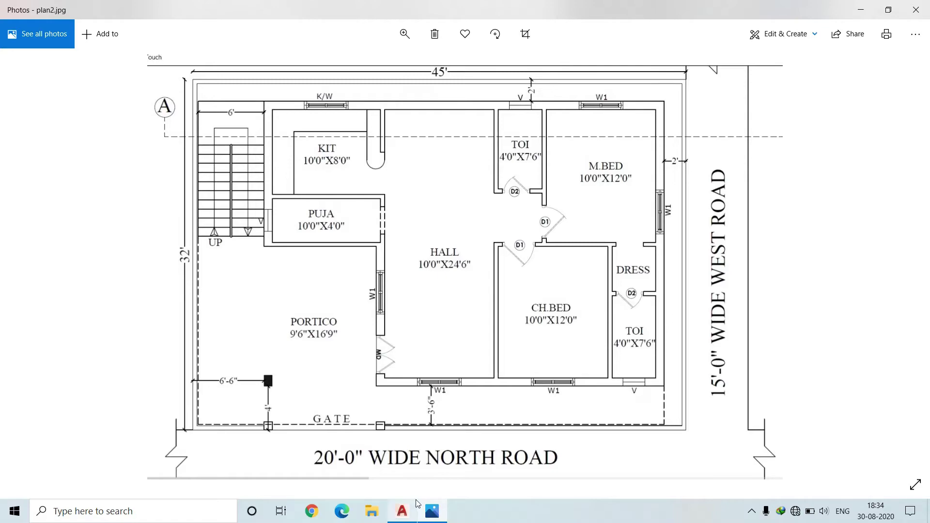
{"action": "left_click", "coordinate": [402, 511]}
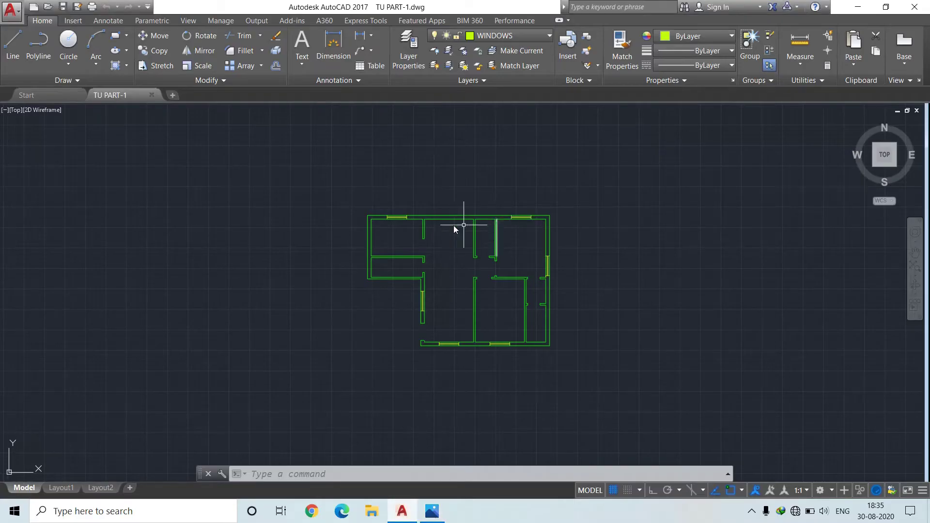
Step: Draw a vertical guide line across the top wall at the window's centre
{"action": "scroll", "coordinate": [481, 219], "scroll_direction": "up", "scroll_amount": 5}
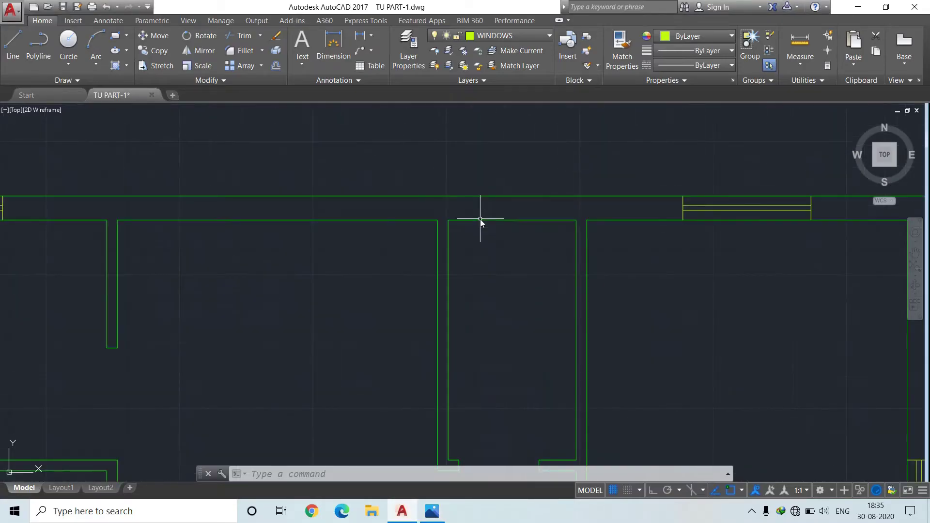
{"action": "left_click", "coordinate": [12, 44]}
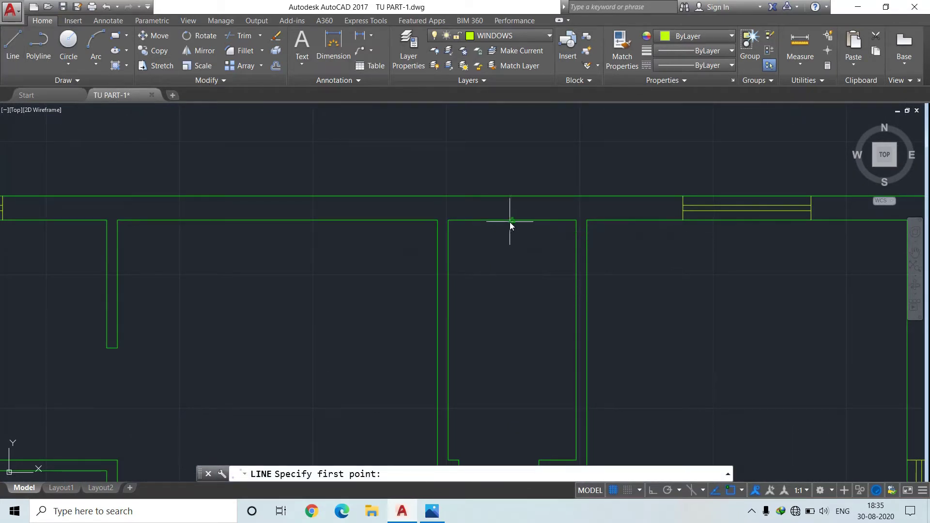
{"action": "left_click", "coordinate": [510, 222]}
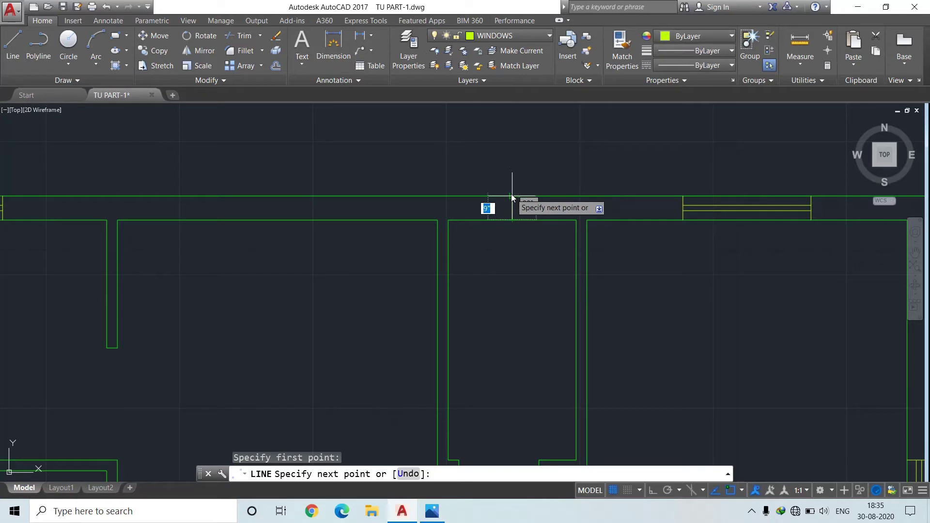
{"action": "left_click", "coordinate": [512, 196]}
{"action": "key", "text": "Escape"}
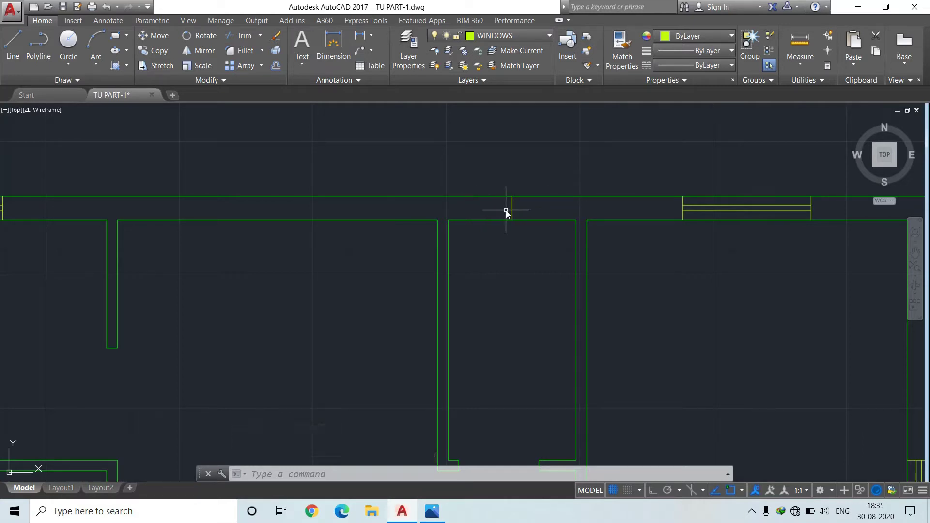
Step: Offset the guide line 1'6" to each side as jamb lines, then delete the original
{"action": "left_click", "coordinate": [276, 66]}
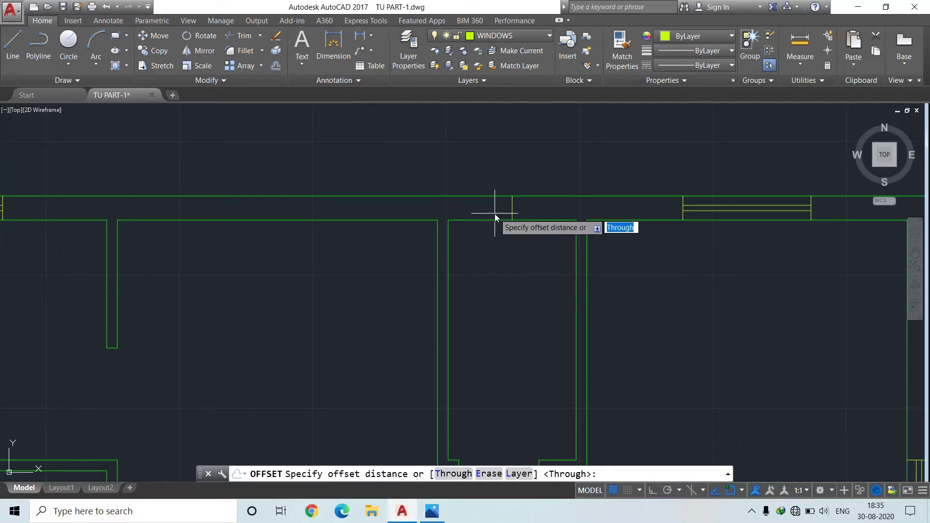
{"action": "type", "text": "1"}
{"action": "type", "text": "1"}
{"action": "type", "text": "'6"}
{"action": "key", "text": "Return"}
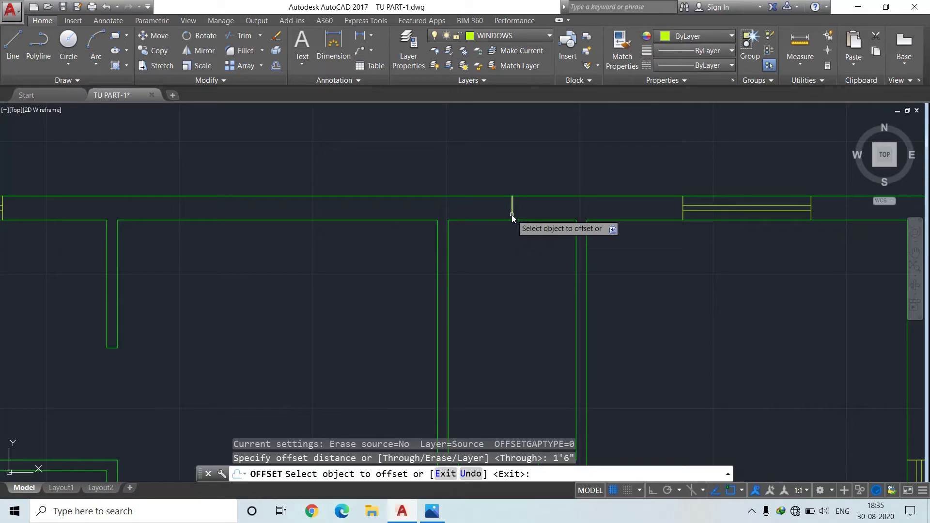
{"action": "left_click", "coordinate": [512, 214]}
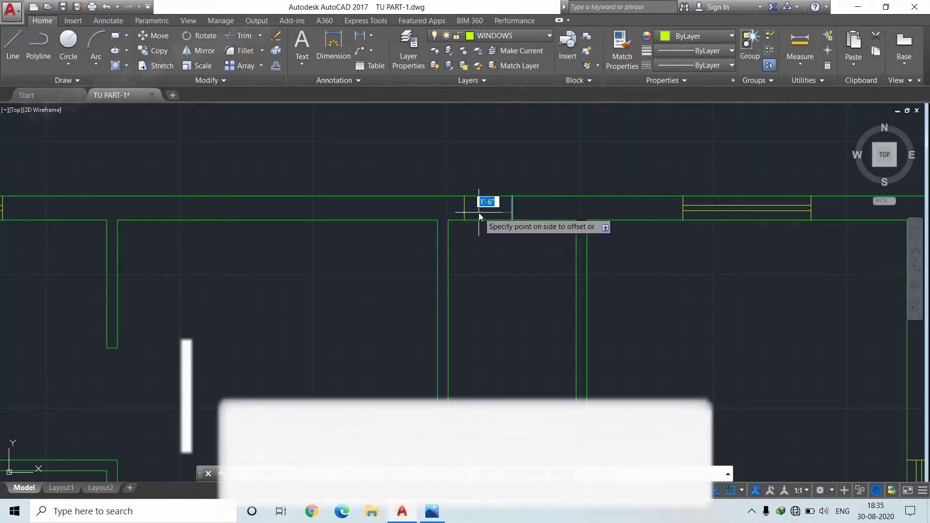
{"action": "left_click", "coordinate": [479, 213]}
{"action": "left_click", "coordinate": [512, 213]}
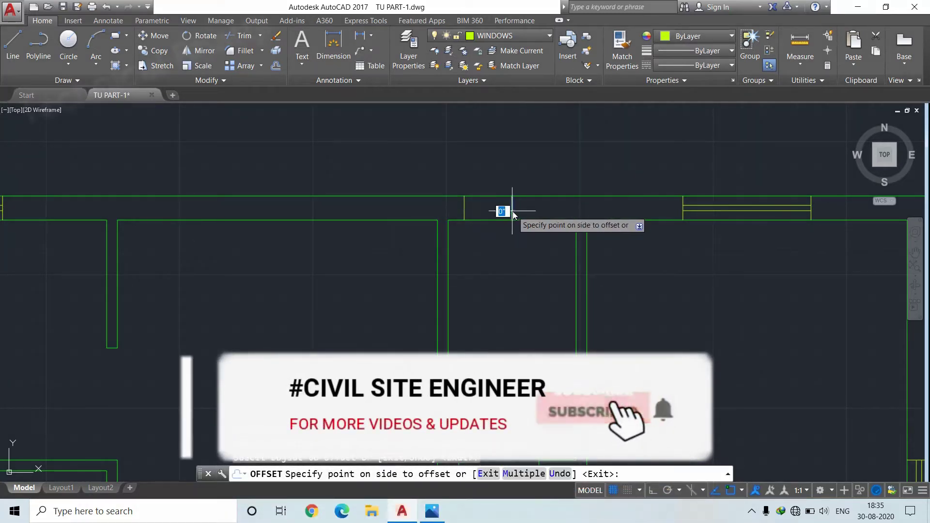
{"action": "left_click", "coordinate": [549, 211]}
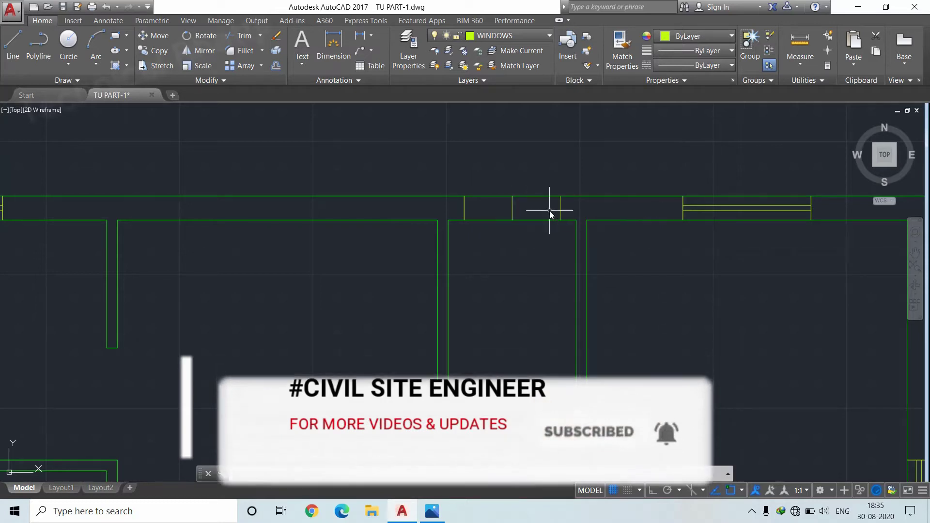
{"action": "key", "text": "Escape"}
{"action": "left_click", "coordinate": [512, 209]}
{"action": "key", "text": "Delete"}
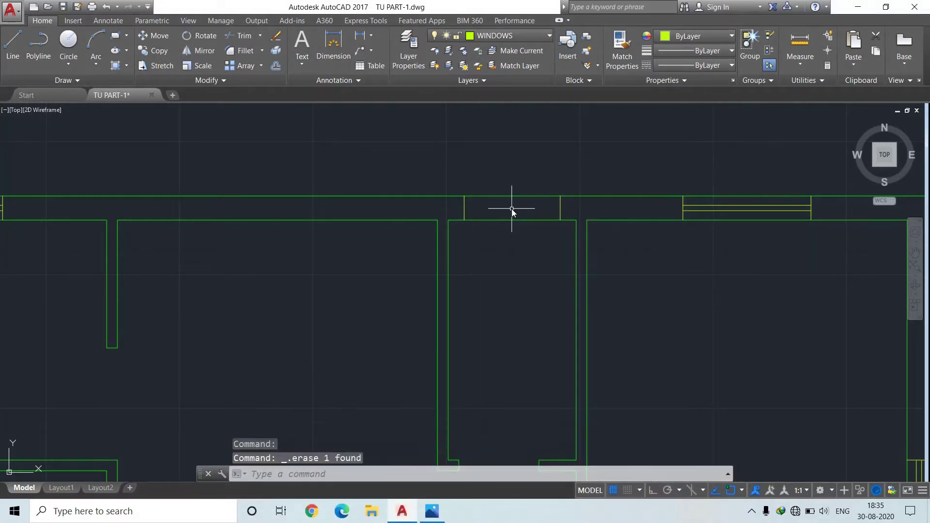
{"action": "type", "text": "l"}
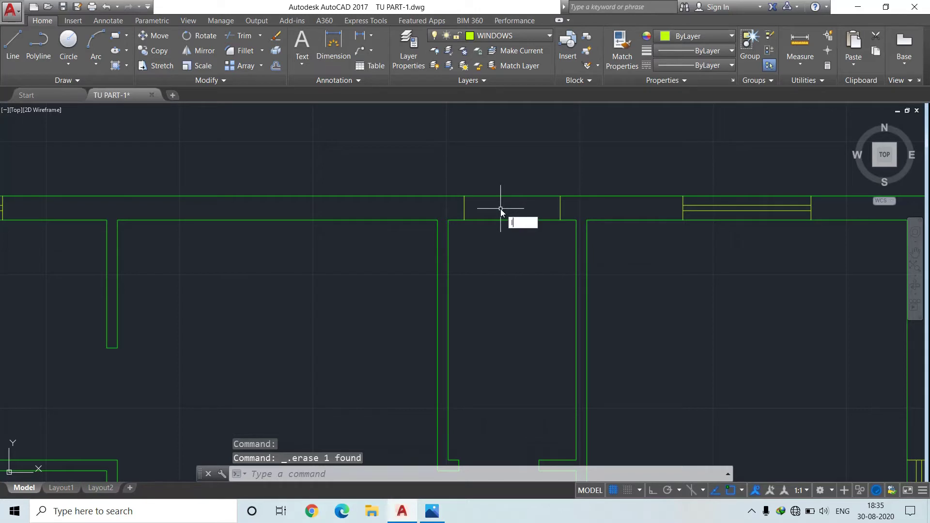
{"action": "key", "text": "Return"}
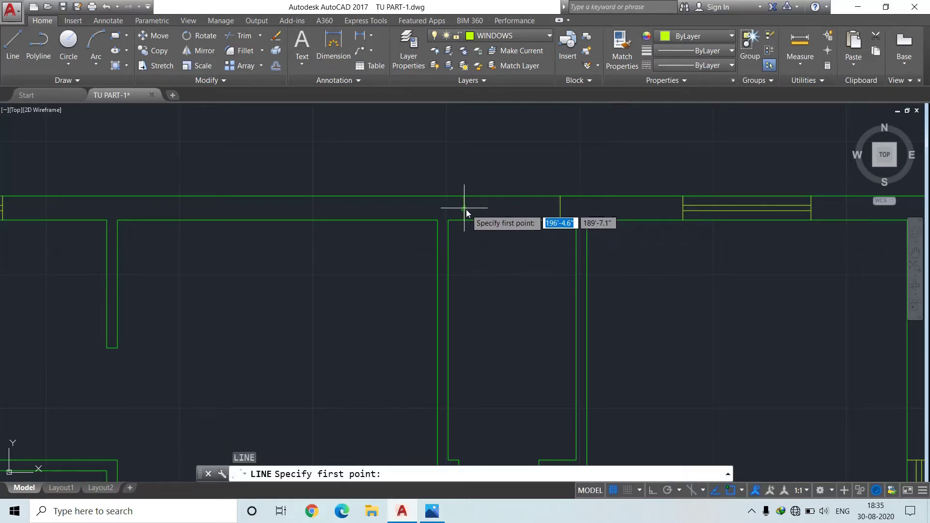
Step: Draw a horizontal line across the opening between the two jambs
{"action": "left_click", "coordinate": [464, 207]}
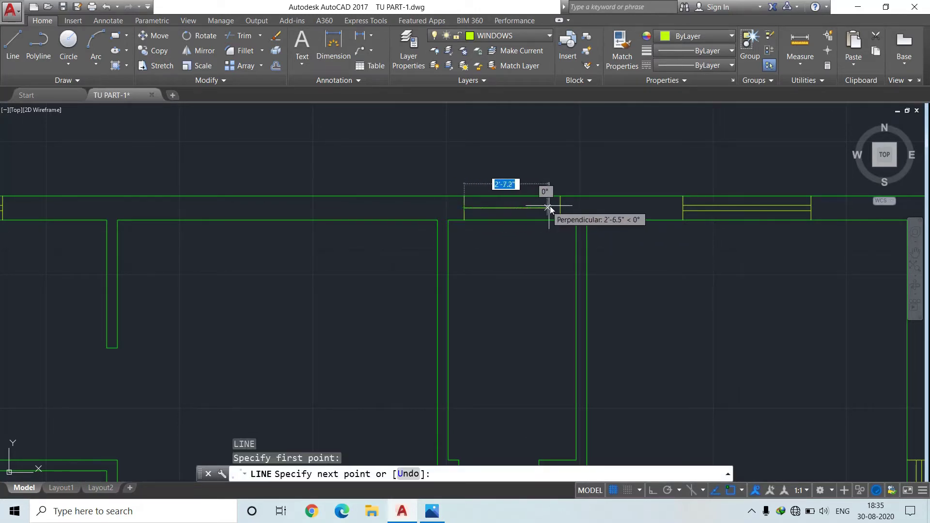
{"action": "left_click", "coordinate": [559, 212]}
{"action": "key", "text": "Escape"}
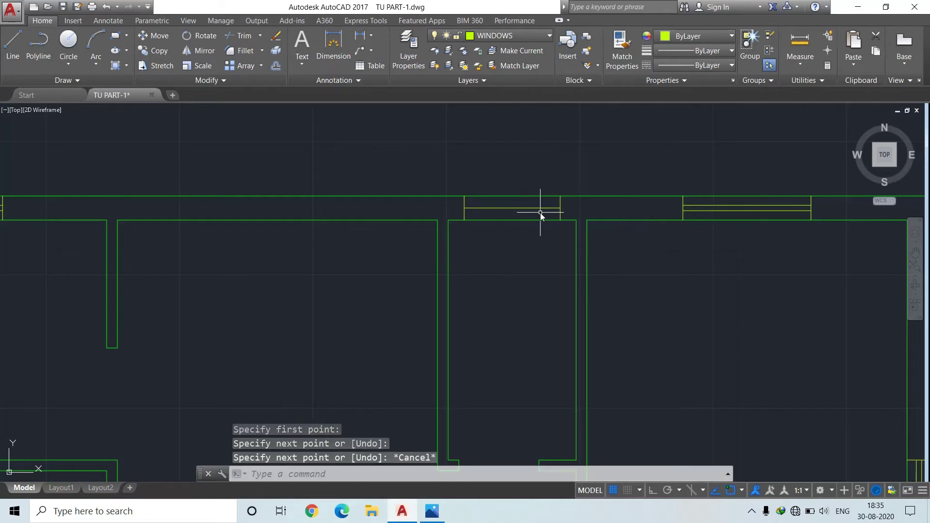
Step: Offset that line 1" above and 1" below, then delete the middle line
{"action": "type", "text": "o"}
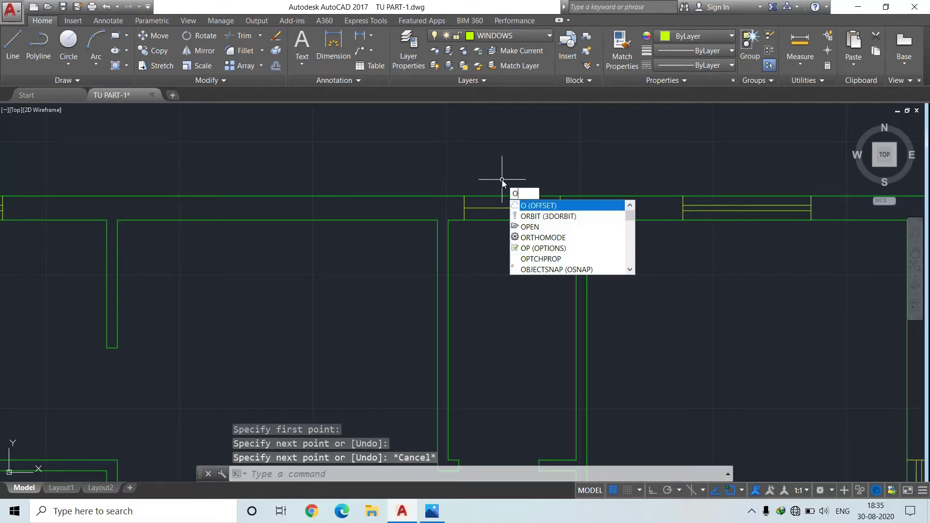
{"action": "key", "text": "Return"}
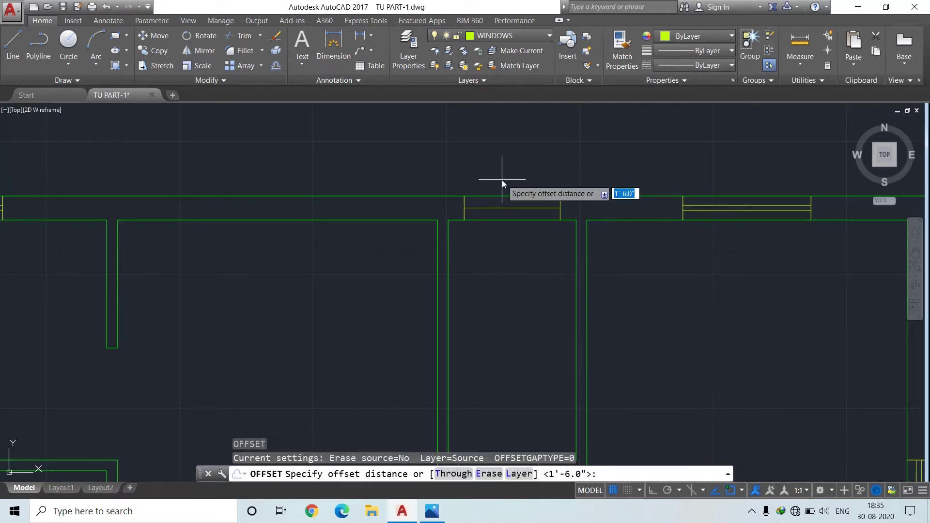
{"action": "type", "text": "1"}
{"action": "key", "text": "Return"}
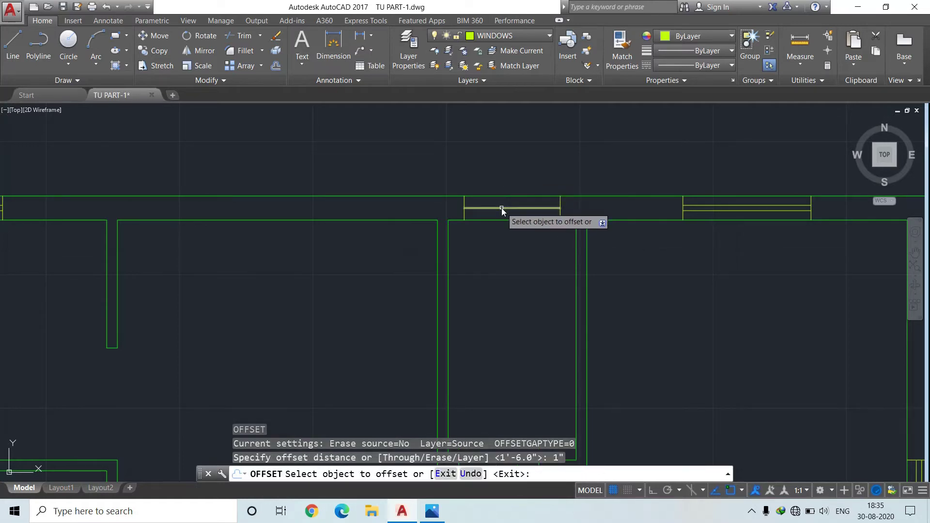
{"action": "left_click", "coordinate": [501, 208]}
{"action": "left_click", "coordinate": [497, 198]}
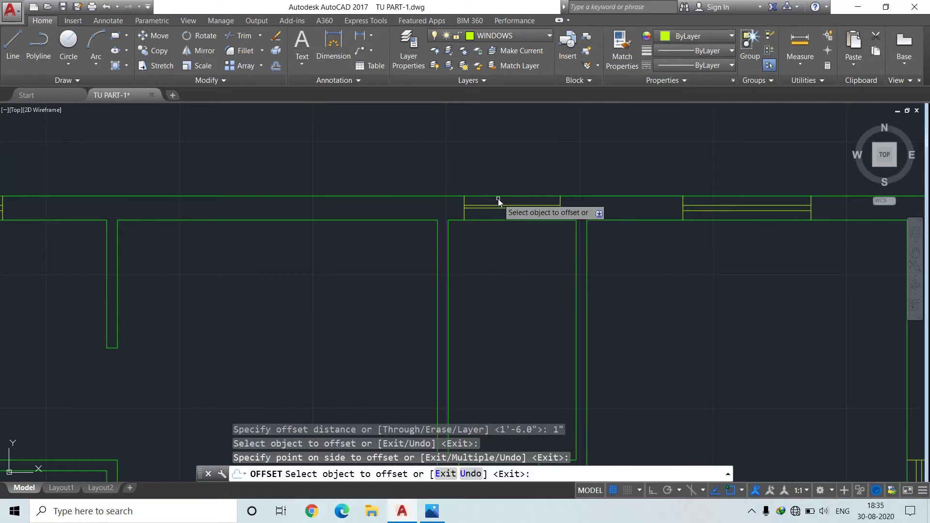
{"action": "left_click", "coordinate": [500, 208]}
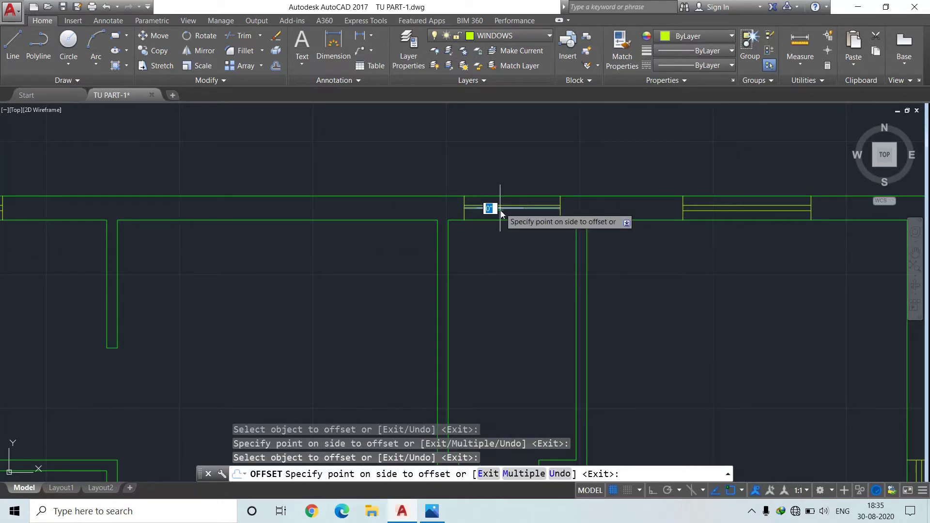
{"action": "left_click", "coordinate": [501, 218]}
{"action": "key", "text": "Escape"}
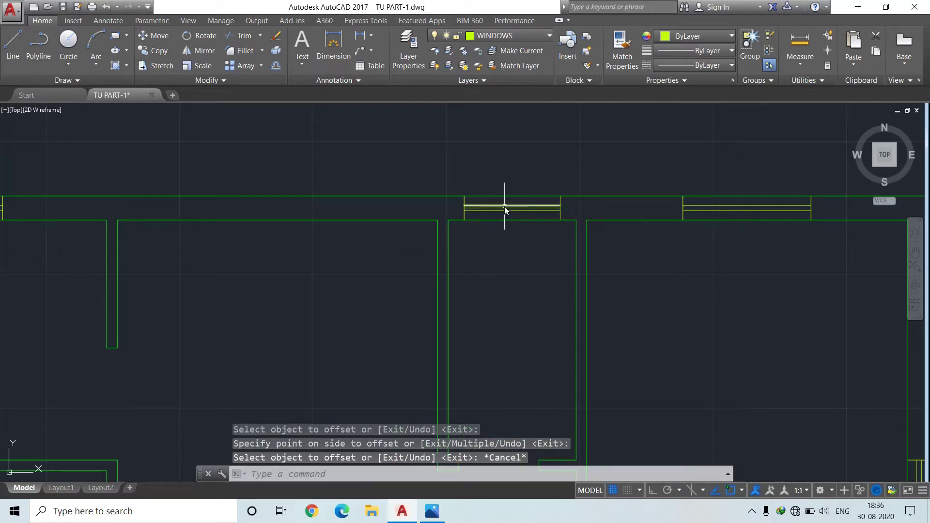
{"action": "left_click", "coordinate": [504, 209]}
{"action": "key", "text": "Delete"}
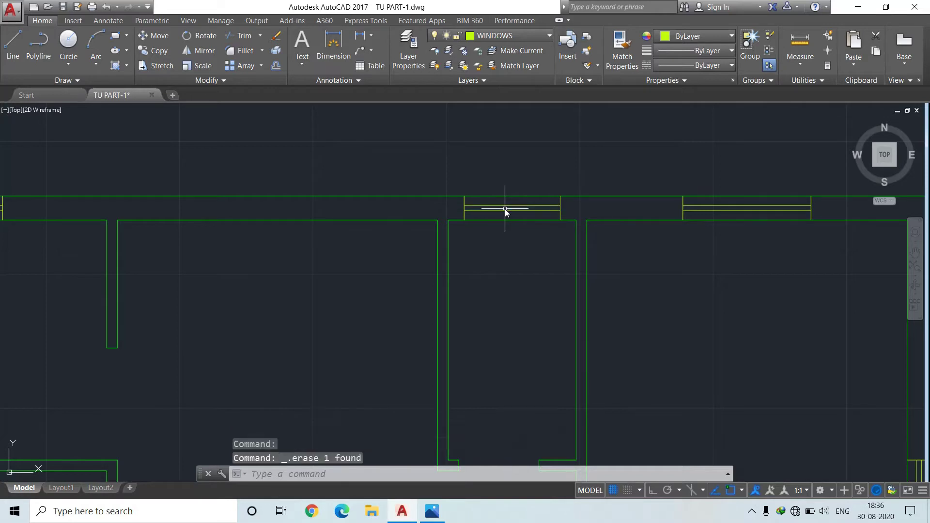
{"action": "scroll", "coordinate": [505, 208], "scroll_direction": "down", "scroll_amount": 5}
Step: Lasso-select the jamb and window lines of the new top-wall window and zoom in on them
{"action": "scroll", "coordinate": [506, 208], "scroll_direction": "down", "scroll_amount": 2}
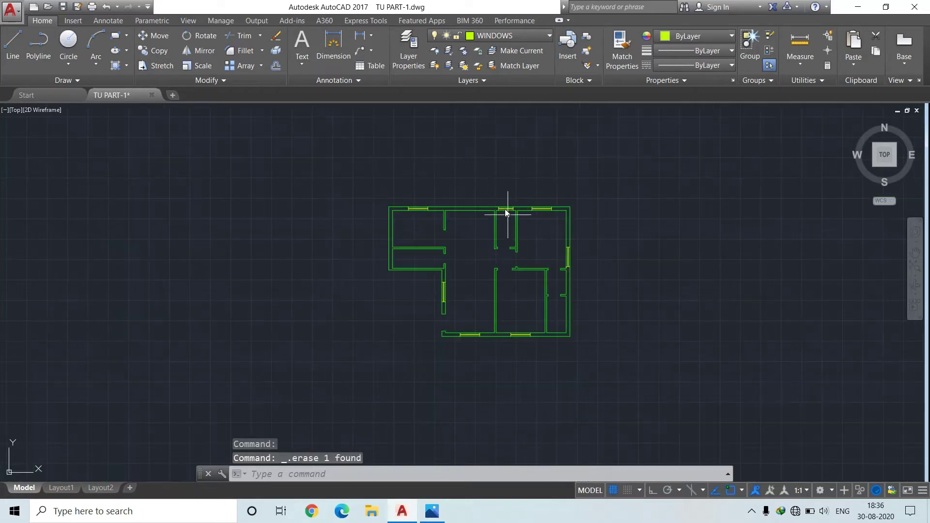
{"action": "scroll", "coordinate": [553, 295], "scroll_direction": "up", "scroll_amount": 5}
{"action": "left_click", "coordinate": [553, 296]}
{"action": "scroll", "coordinate": [553, 296], "scroll_direction": "down", "scroll_amount": 3}
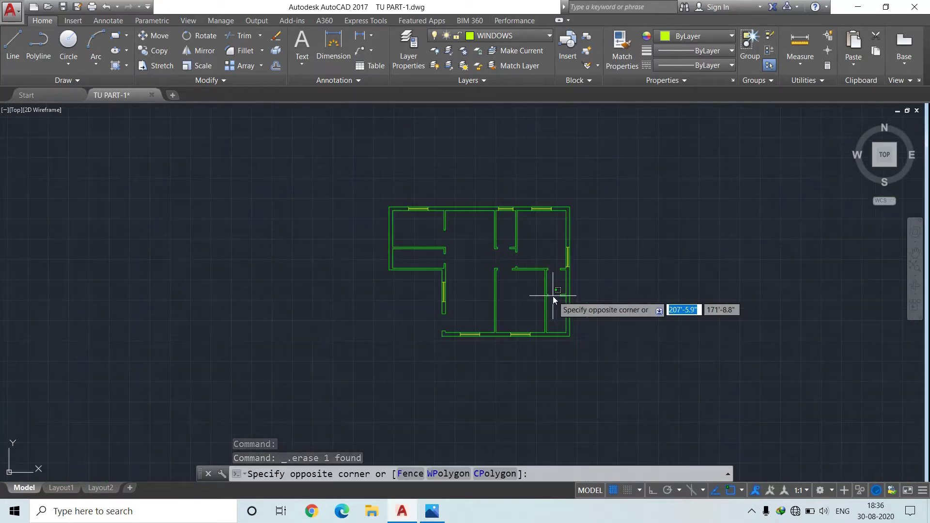
{"action": "key", "text": "Escape"}
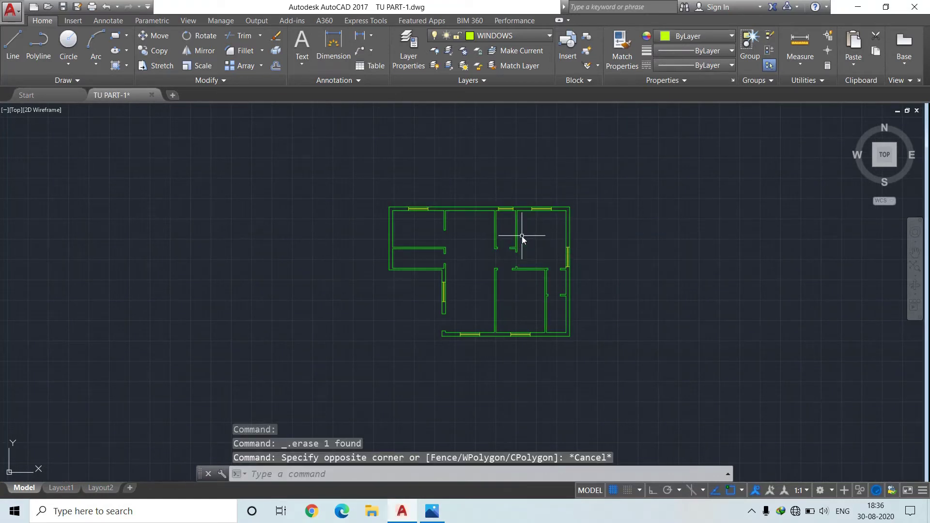
{"action": "mouse_move", "coordinate": [496, 204]}
{"action": "left_mouse_down"}
{"action": "mouse_move", "coordinate": [510, 206]}
{"action": "mouse_move", "coordinate": [491, 232]}
{"action": "mouse_move", "coordinate": [486, 224]}
{"action": "left_mouse_up"}
{"action": "scroll", "coordinate": [510, 203], "scroll_direction": "up", "scroll_amount": 3}
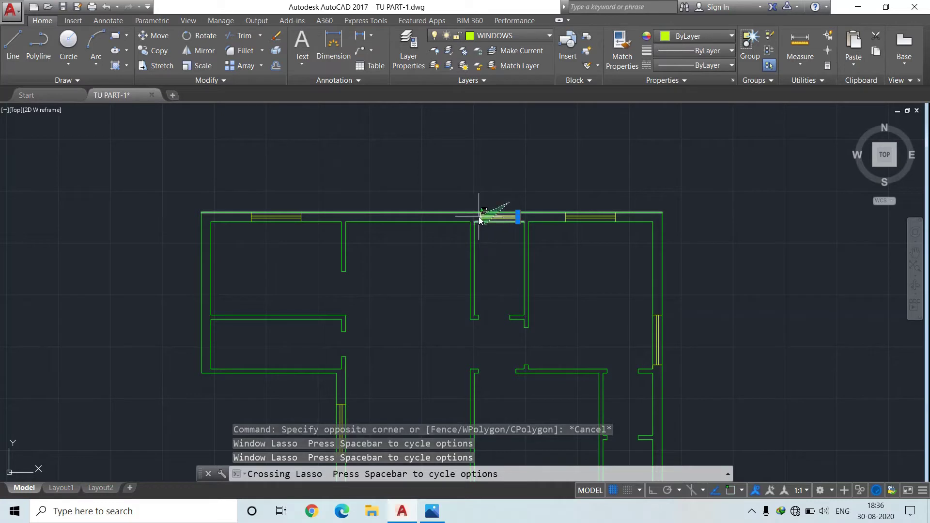
{"action": "key", "text": "Escape"}
{"action": "left_click_drag", "start_coordinate": [477, 215], "coordinate": [526, 216]}
{"action": "scroll", "coordinate": [525, 213], "scroll_direction": "up", "scroll_amount": 4}
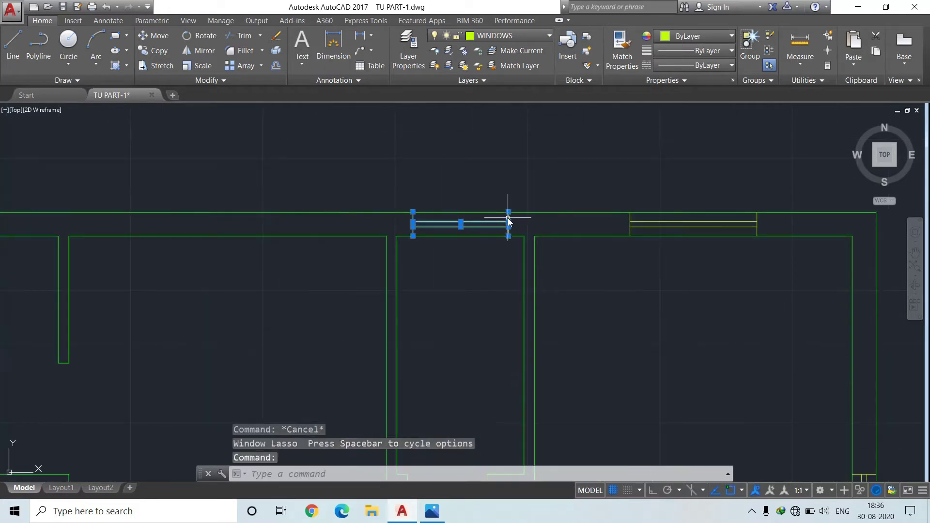
Step: Begin copying the selected window lines, zoom in to inspect, then cancel the copy
{"action": "type", "text": "co"}
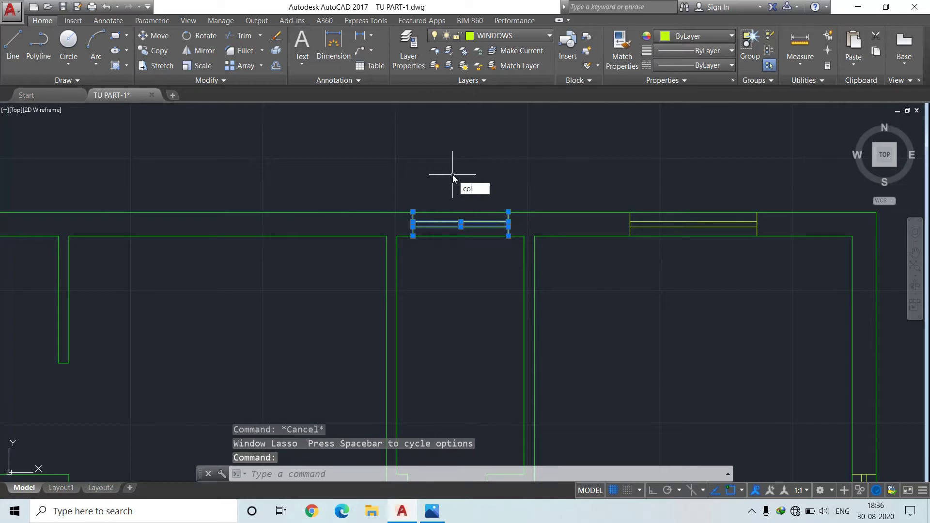
{"action": "key", "text": "Return"}
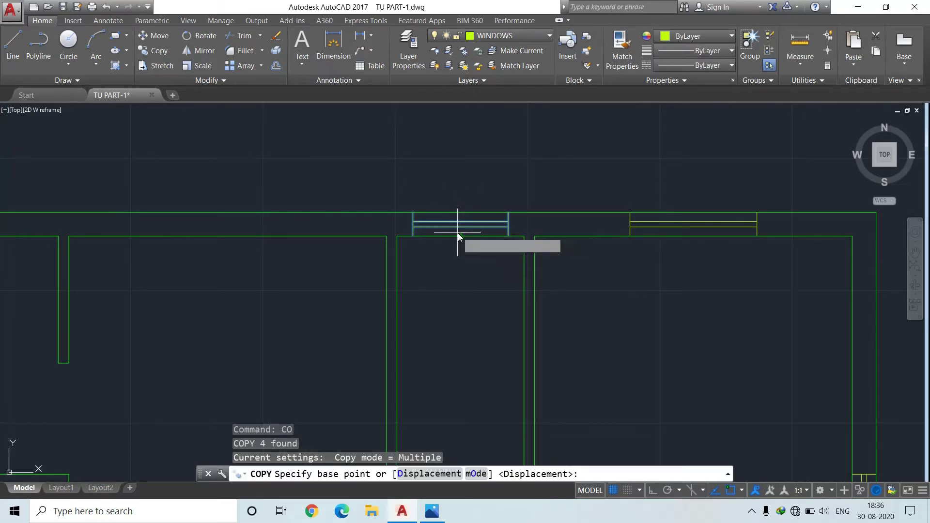
{"action": "scroll", "coordinate": [459, 235], "scroll_direction": "down", "scroll_amount": 4}
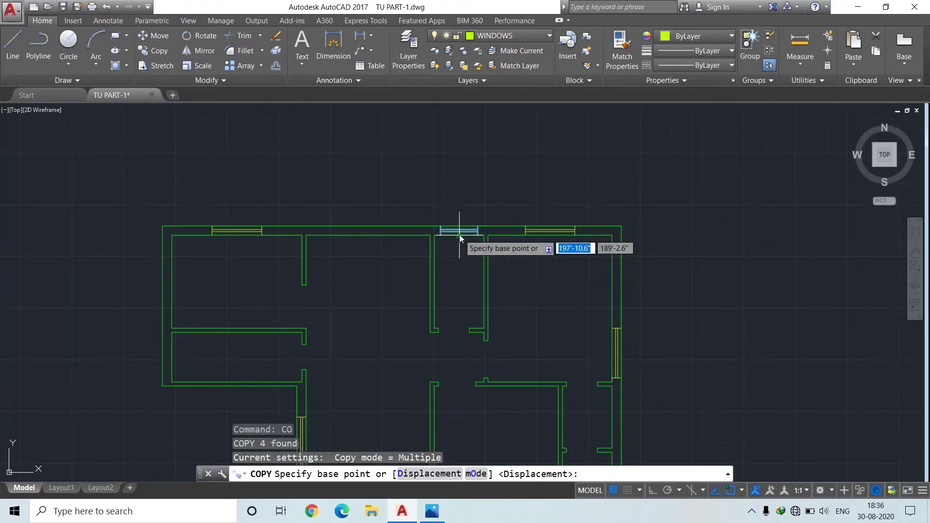
{"action": "scroll", "coordinate": [459, 235], "scroll_direction": "up", "scroll_amount": 2}
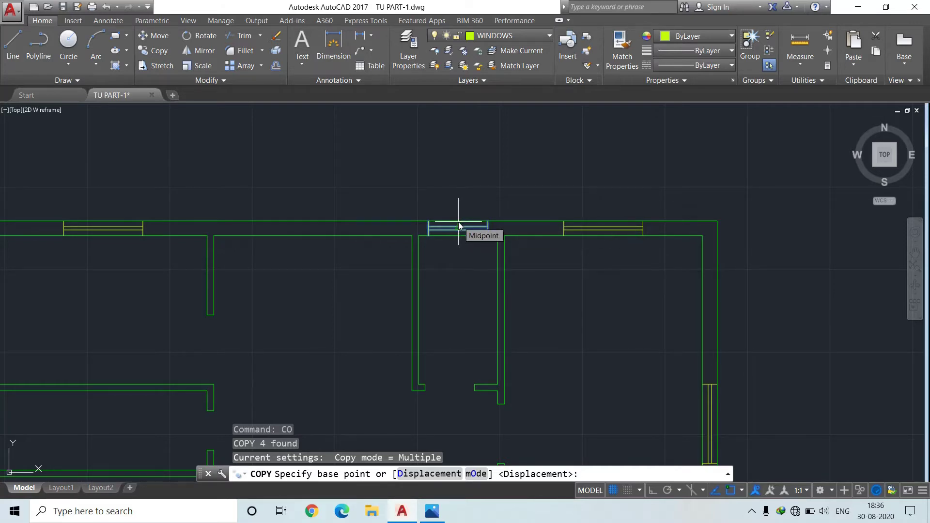
{"action": "scroll", "coordinate": [458, 225], "scroll_direction": "up", "scroll_amount": 5}
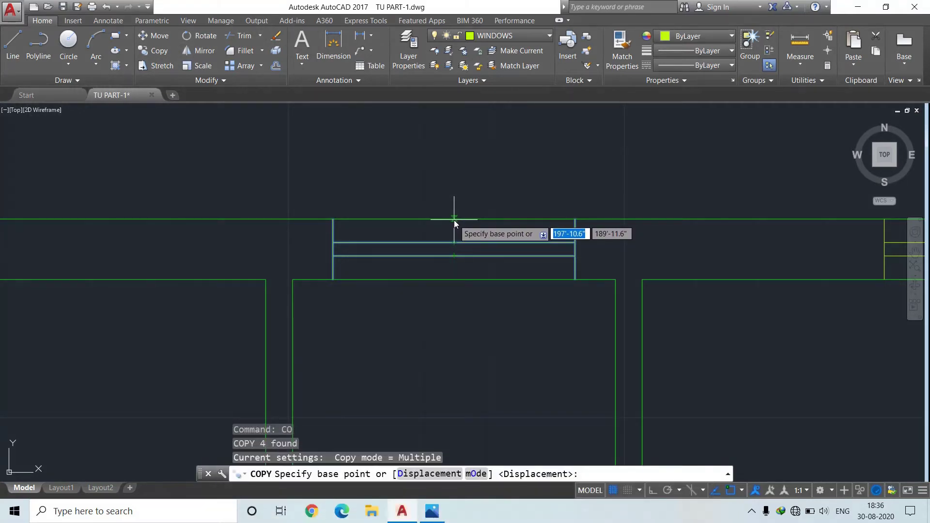
{"action": "scroll", "coordinate": [455, 221], "scroll_direction": "up", "scroll_amount": 2}
{"action": "scroll", "coordinate": [454, 220], "scroll_direction": "up", "scroll_amount": 2}
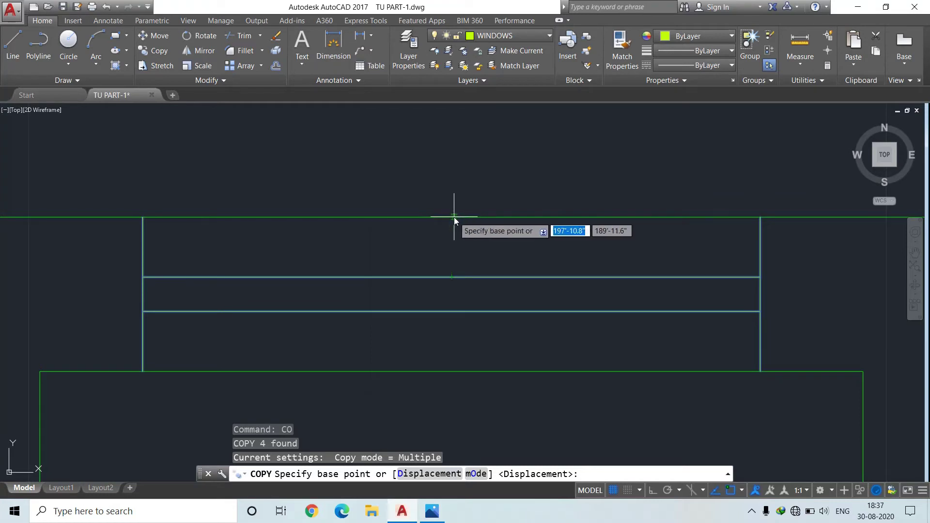
{"action": "key", "text": "Escape"}
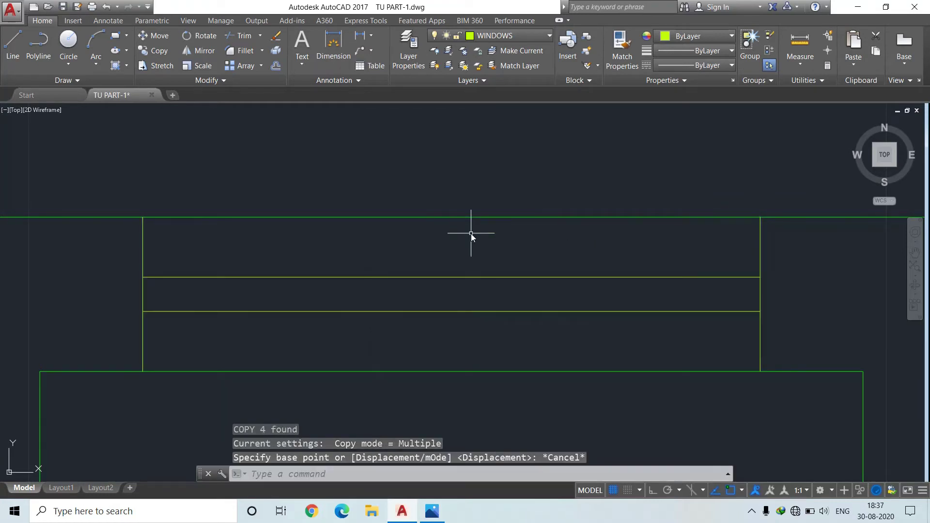
{"action": "type", "text": "l"}
{"action": "key", "text": "Return"}
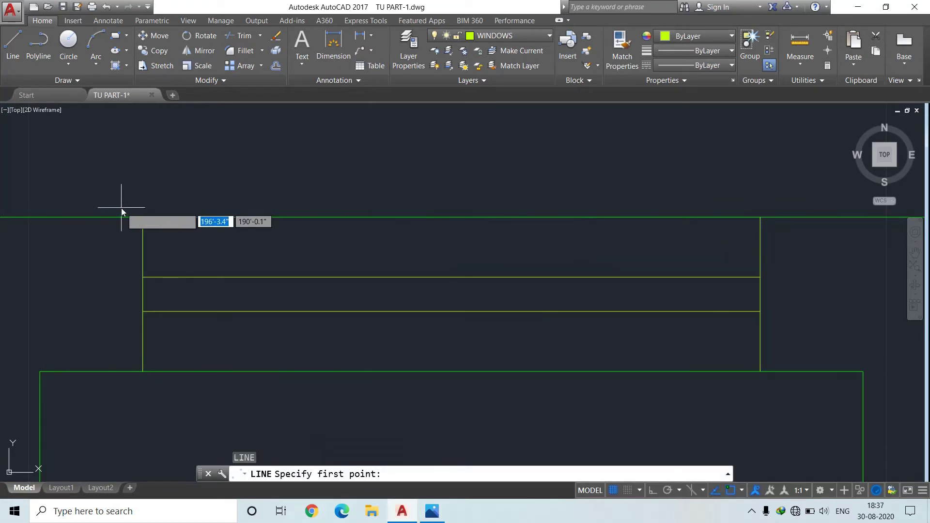
Step: Trace a line along the window's top edge and crossing-select all four window lines
{"action": "left_click", "coordinate": [143, 217]}
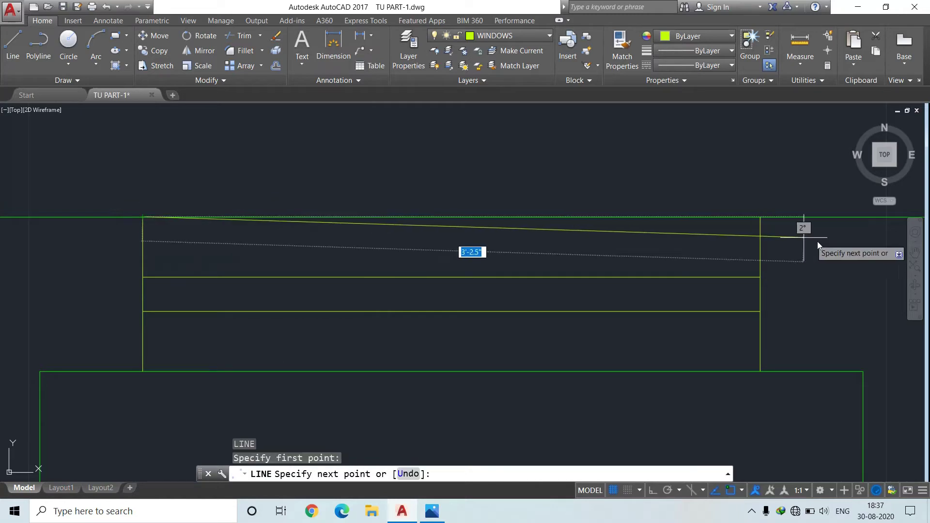
{"action": "left_click", "coordinate": [762, 217]}
{"action": "key", "text": "Escape"}
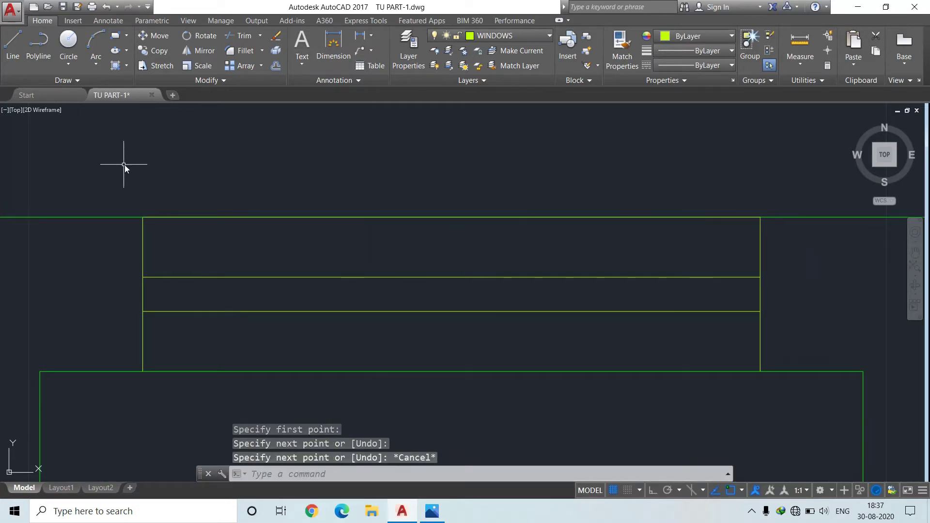
{"action": "mouse_move", "coordinate": [108, 160]}
{"action": "left_mouse_down"}
{"action": "mouse_move", "coordinate": [227, 358]}
{"action": "mouse_move", "coordinate": [606, 249]}
{"action": "left_mouse_up"}
{"action": "left_click", "coordinate": [805, 236]}
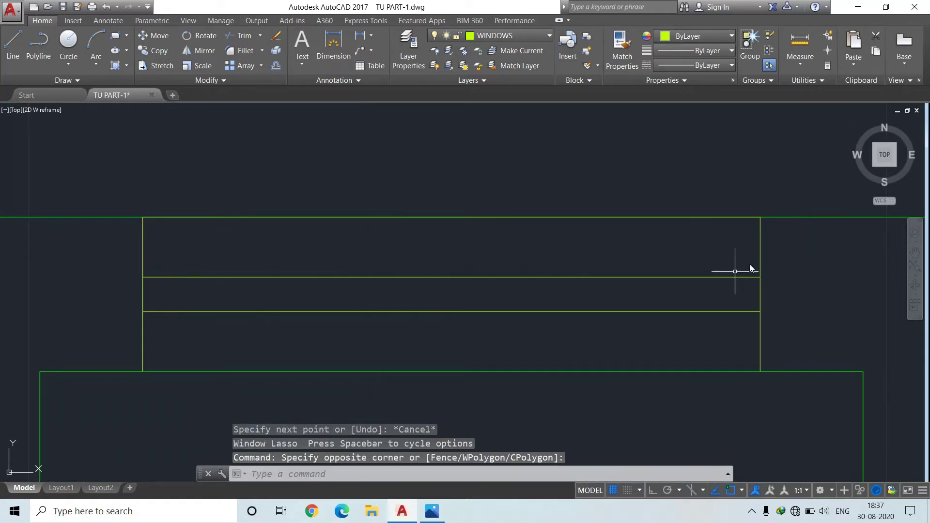
{"action": "mouse_move", "coordinate": [849, 251]}
{"action": "left_mouse_down"}
{"action": "mouse_move", "coordinate": [301, 273]}
{"action": "mouse_move", "coordinate": [151, 337]}
{"action": "left_mouse_up"}
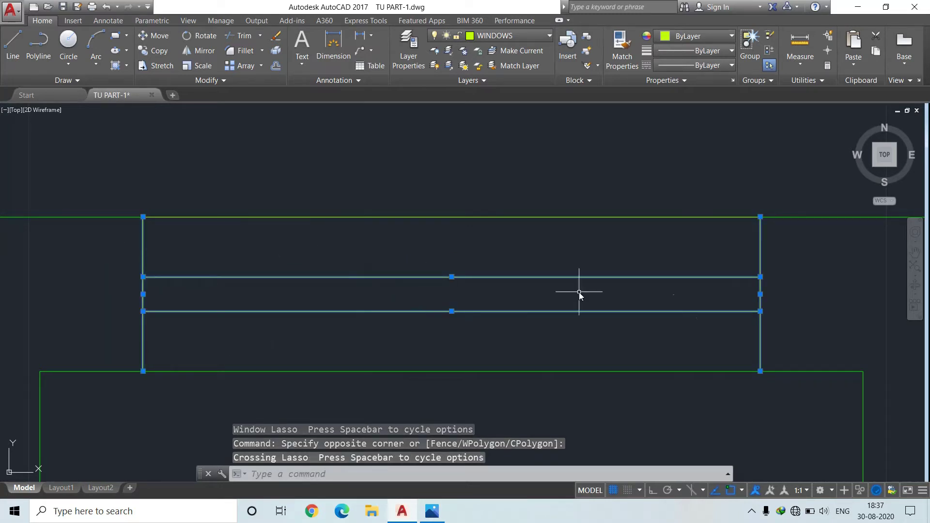
Step: Copy the window from a base point on the top wall line into the bottom wall
{"action": "type", "text": "c"}
{"action": "type", "text": "o"}
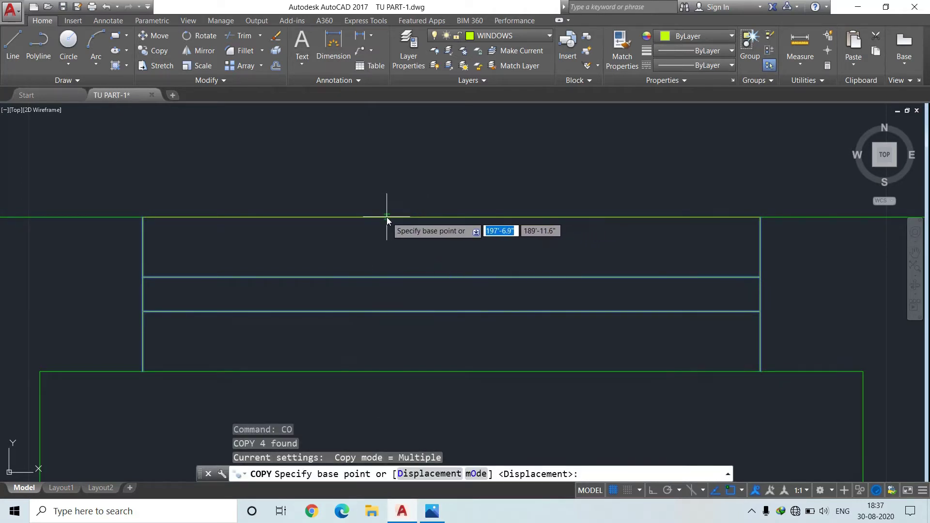
{"action": "left_click", "coordinate": [451, 217]}
{"action": "scroll", "coordinate": [541, 277], "scroll_direction": "down", "scroll_amount": 2}
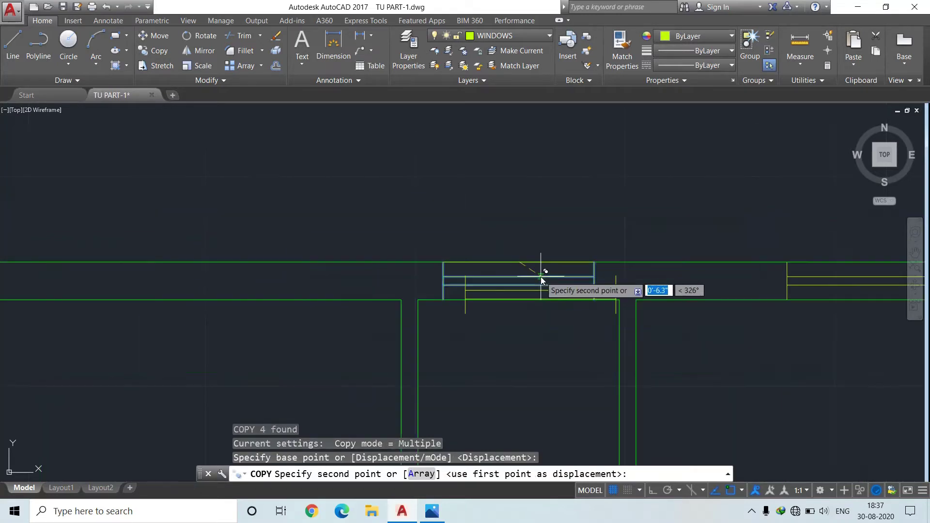
{"action": "scroll", "coordinate": [541, 277], "scroll_direction": "down", "scroll_amount": 2}
{"action": "scroll", "coordinate": [540, 277], "scroll_direction": "down", "scroll_amount": 2}
{"action": "scroll", "coordinate": [541, 277], "scroll_direction": "down", "scroll_amount": 2}
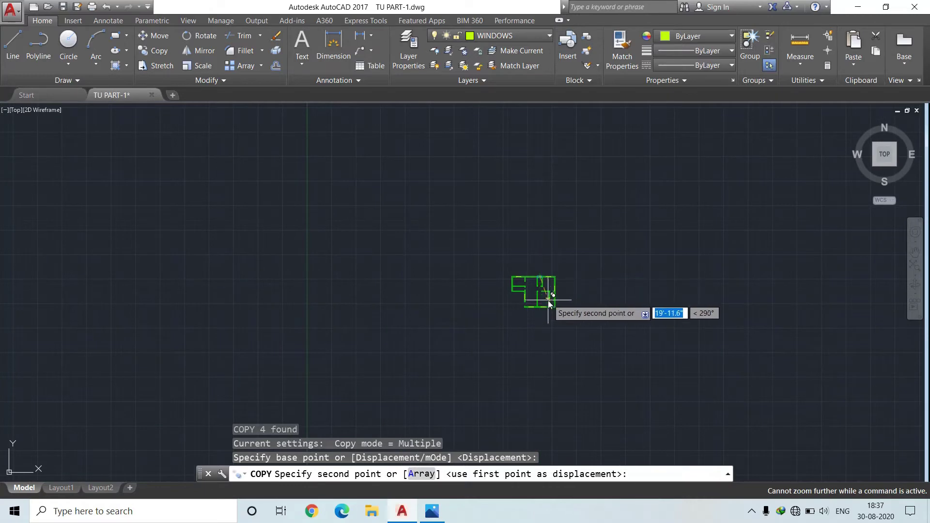
{"action": "scroll", "coordinate": [547, 306], "scroll_direction": "up", "scroll_amount": 2}
{"action": "scroll", "coordinate": [548, 306], "scroll_direction": "down", "scroll_amount": 2}
{"action": "scroll", "coordinate": [548, 307], "scroll_direction": "up", "scroll_amount": 4}
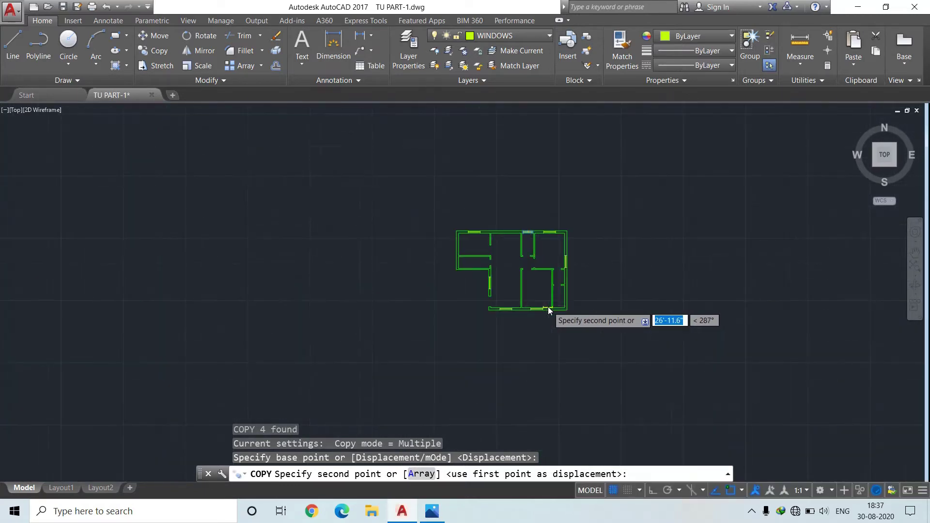
{"action": "scroll", "coordinate": [547, 306], "scroll_direction": "up", "scroll_amount": 4}
{"action": "scroll", "coordinate": [548, 307], "scroll_direction": "up", "scroll_amount": 2}
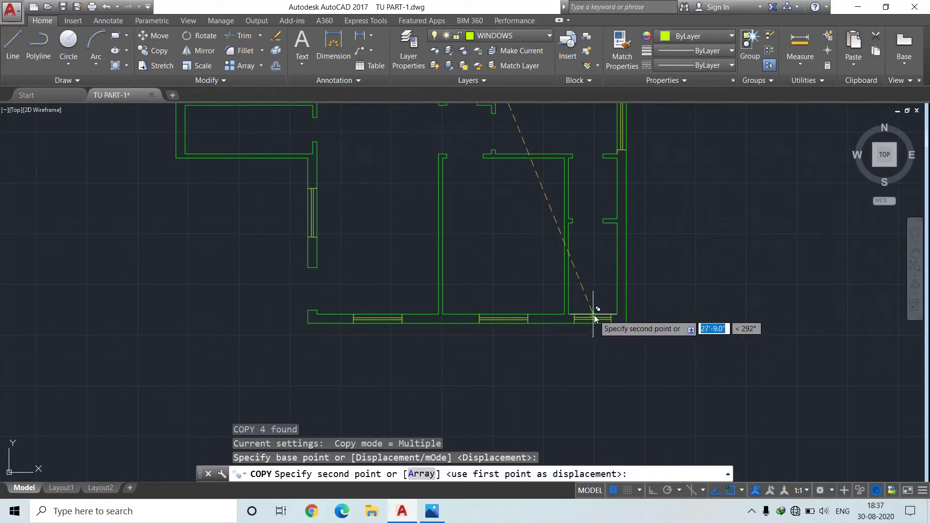
{"action": "scroll", "coordinate": [594, 315], "scroll_direction": "up", "scroll_amount": 5}
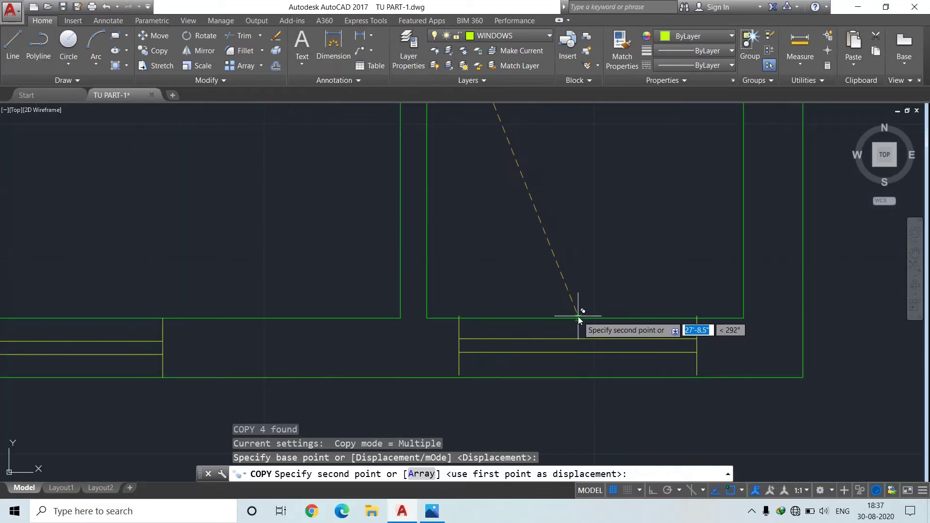
{"action": "left_click", "coordinate": [584, 317]}
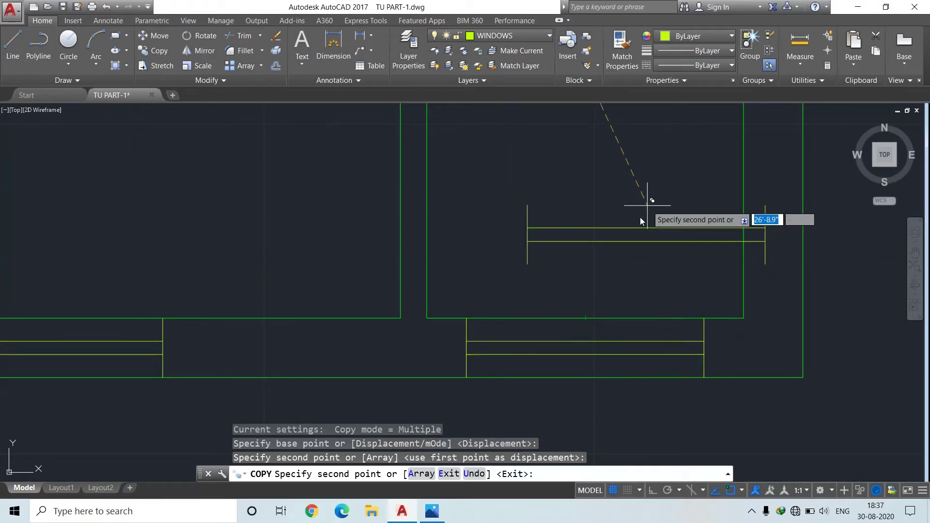
Step: Place a second window copy just left of the side wall
{"action": "scroll", "coordinate": [572, 274], "scroll_direction": "down", "scroll_amount": 5}
{"action": "scroll", "coordinate": [571, 274], "scroll_direction": "down", "scroll_amount": 3}
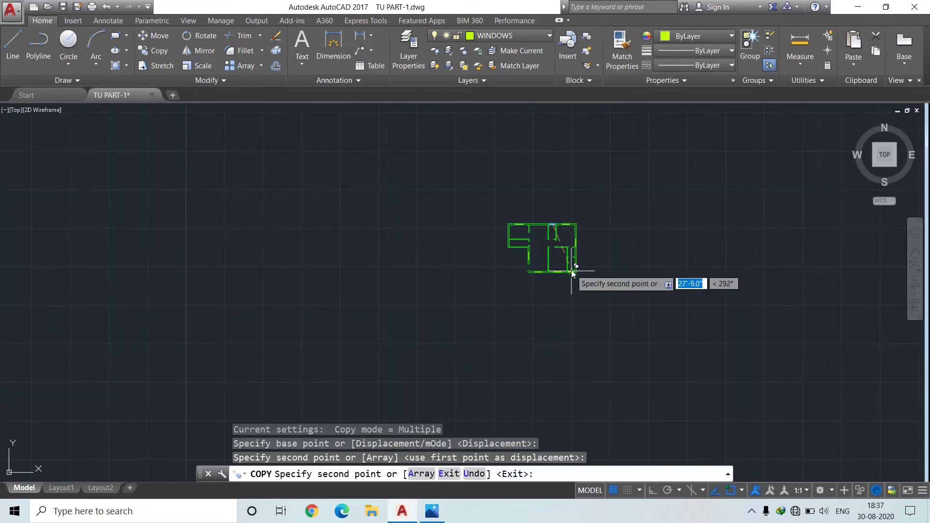
{"action": "scroll", "coordinate": [521, 250], "scroll_direction": "up", "scroll_amount": 8}
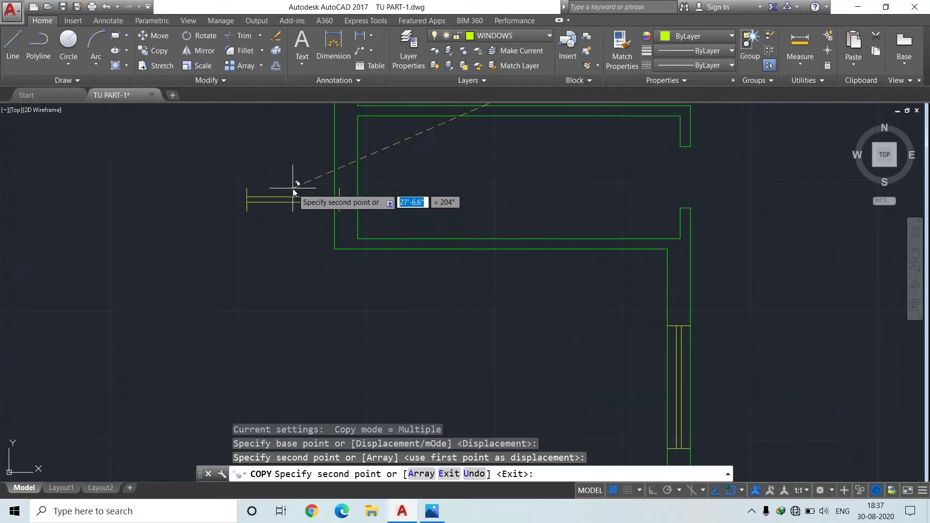
{"action": "left_click", "coordinate": [248, 176]}
{"action": "key", "text": "Escape"}
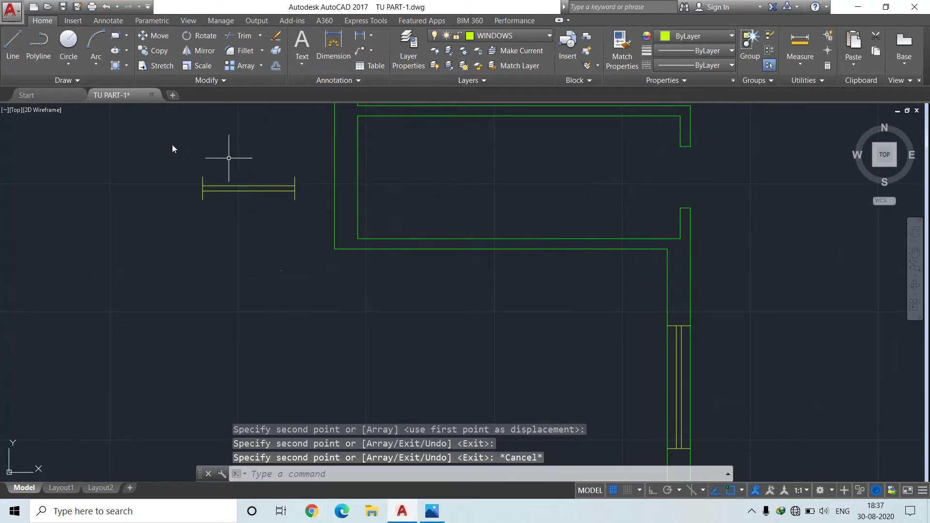
Step: Rotate the loose window copy 270° about its right end with Ortho on
{"action": "left_click_drag", "start_coordinate": [156, 145], "coordinate": [309, 162]}
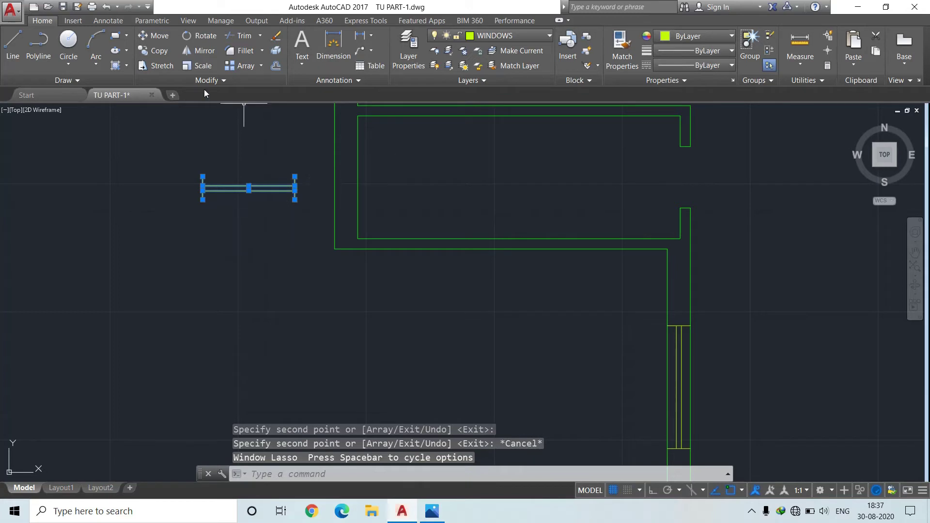
{"action": "left_click", "coordinate": [196, 38]}
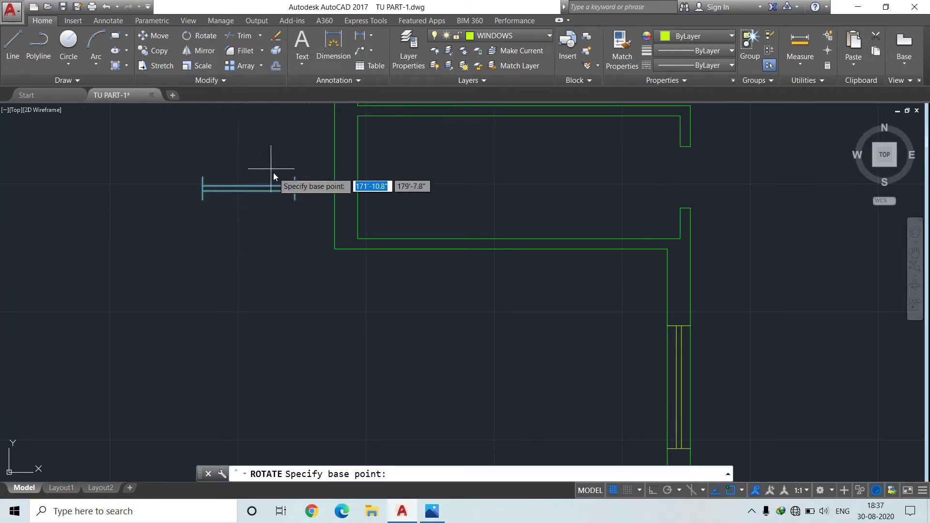
{"action": "left_click", "coordinate": [295, 200]}
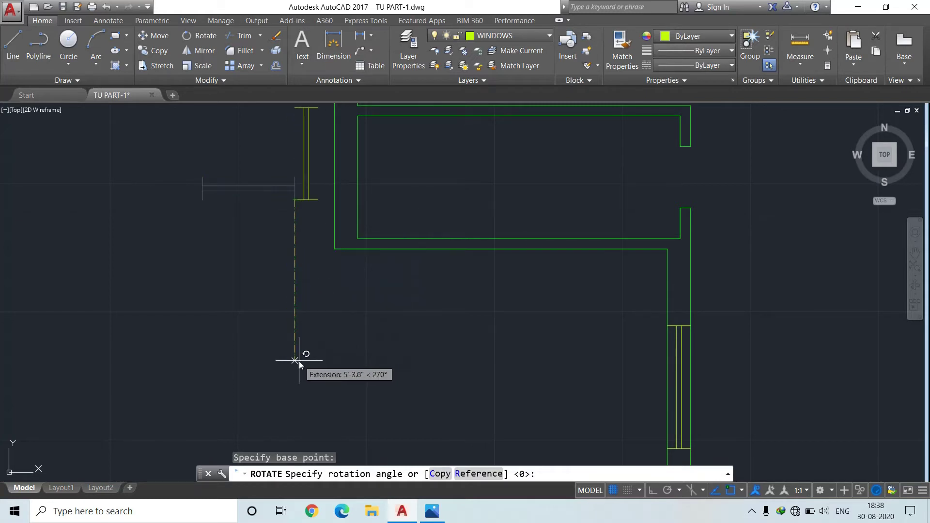
{"action": "left_click", "coordinate": [652, 490]}
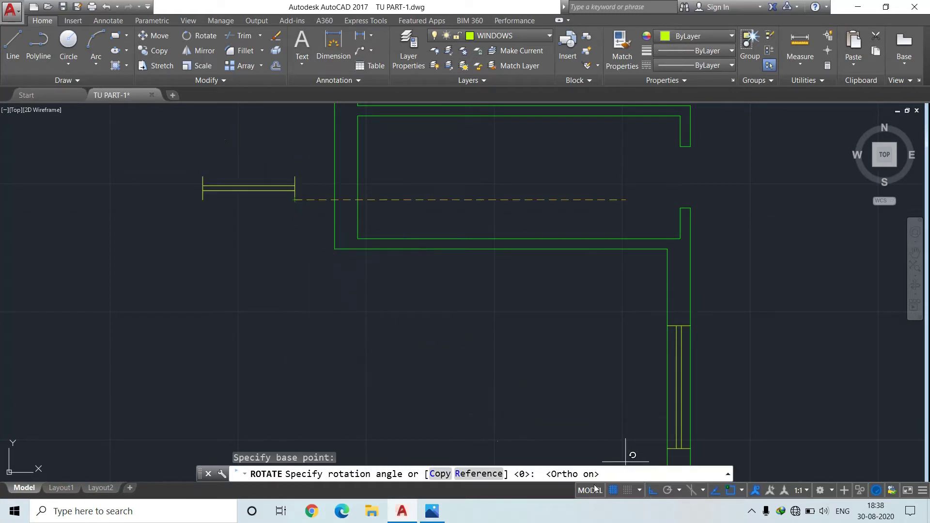
{"action": "left_click", "coordinate": [258, 276]}
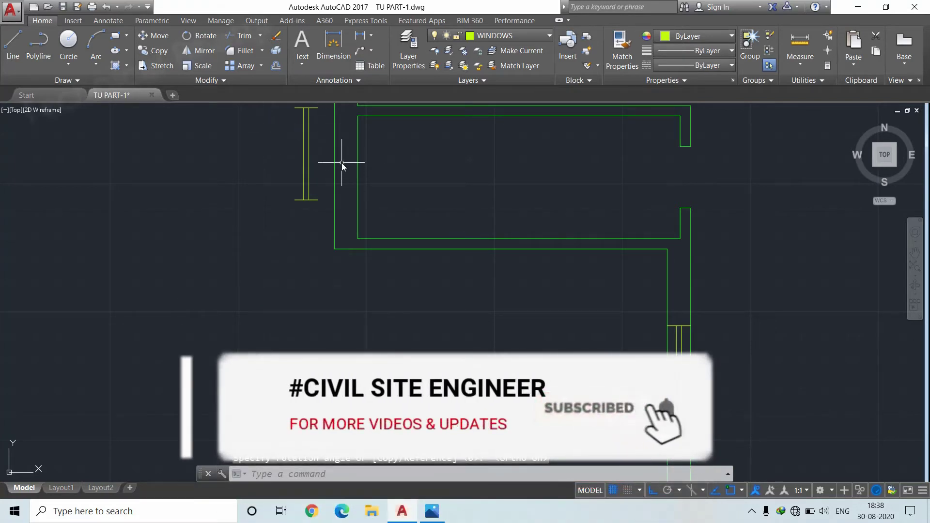
Step: Draw a vertical line along the side of the rotated window copy
{"action": "type", "text": "l"}
{"action": "key", "text": "Return"}
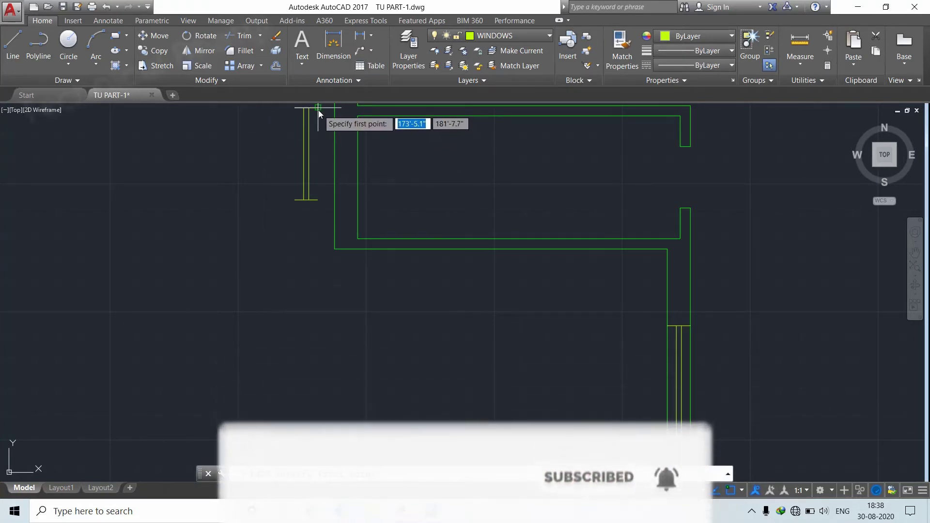
{"action": "left_click", "coordinate": [318, 108]}
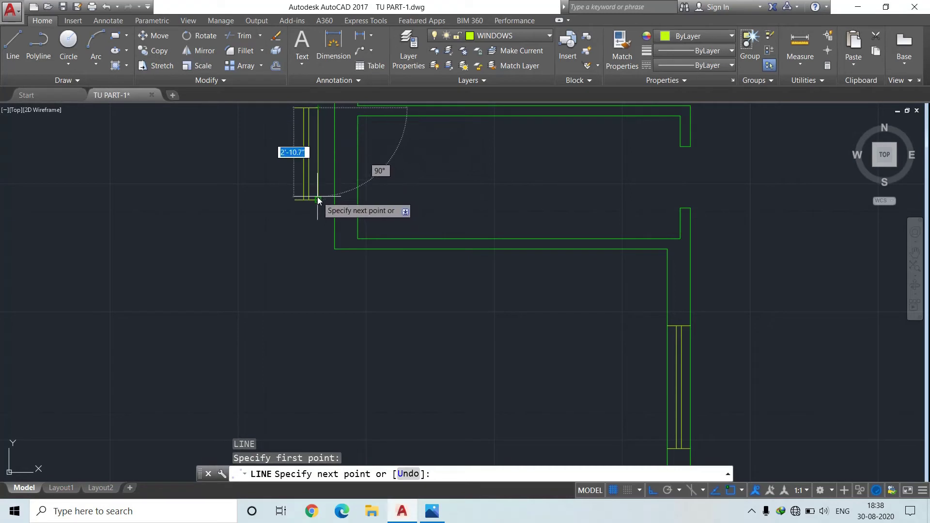
{"action": "left_click", "coordinate": [318, 199]}
{"action": "key", "text": "Escape"}
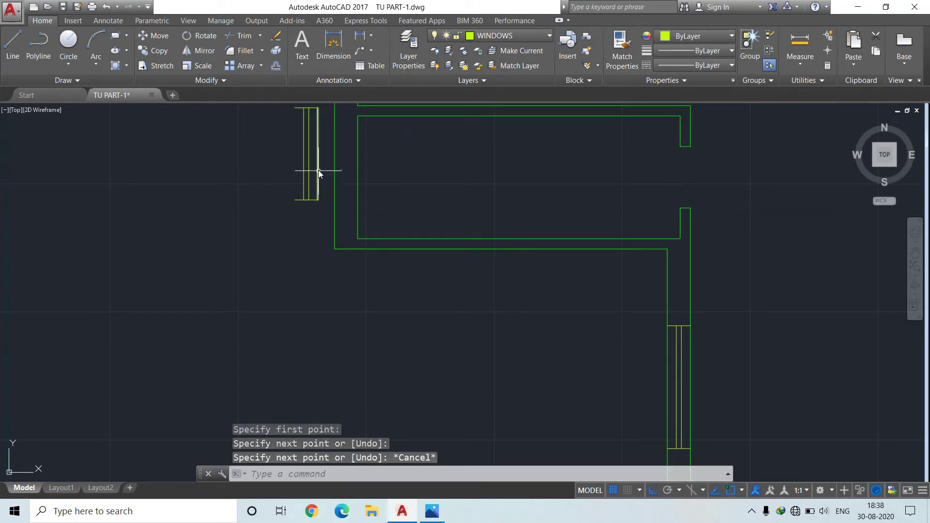
Step: Move the upright window into the left wall opening and delete the stray vertical line beside it
{"action": "left_click", "coordinate": [154, 36]}
{"action": "mouse_move", "coordinate": [286, 106]}
{"action": "left_mouse_down"}
{"action": "mouse_move", "coordinate": [317, 220]}
{"action": "mouse_move", "coordinate": [294, 98]}
{"action": "mouse_move", "coordinate": [324, 131]}
{"action": "left_mouse_up"}
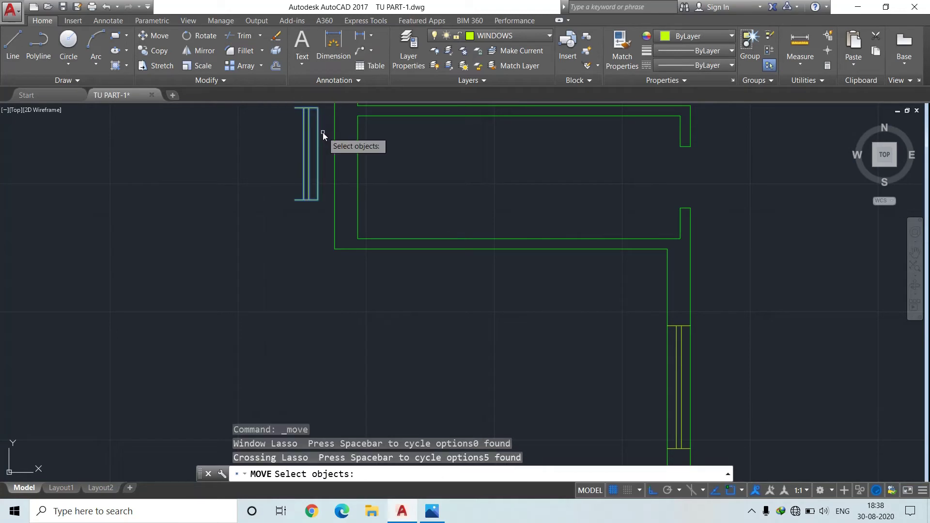
{"action": "key", "text": "Return"}
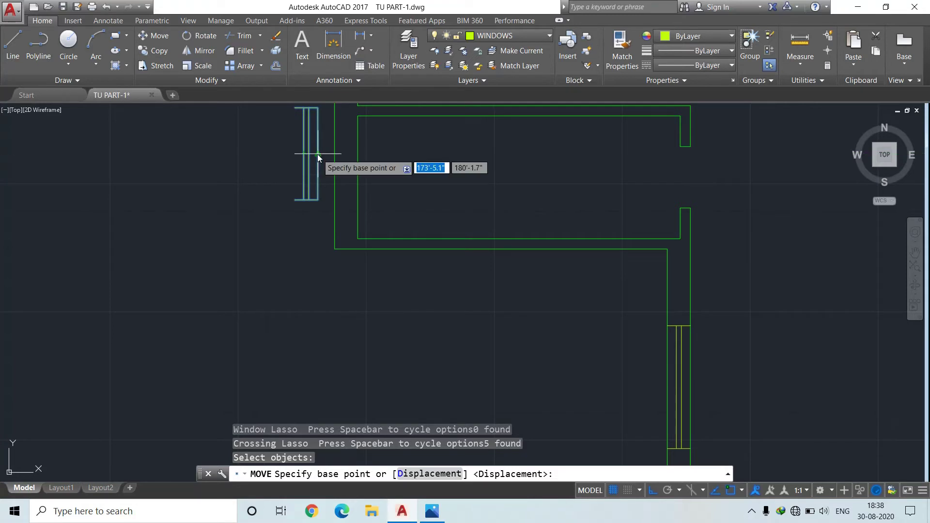
{"action": "left_click", "coordinate": [318, 154]}
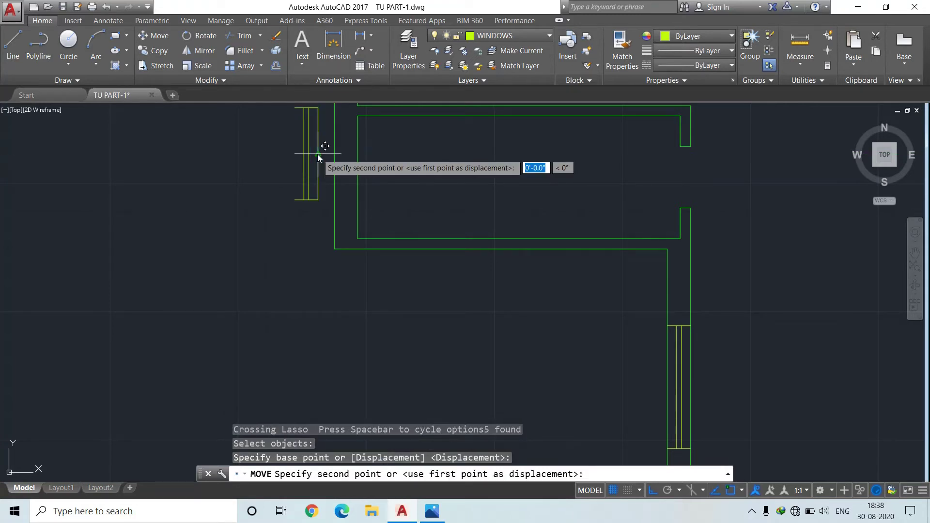
{"action": "left_click", "coordinate": [358, 179]}
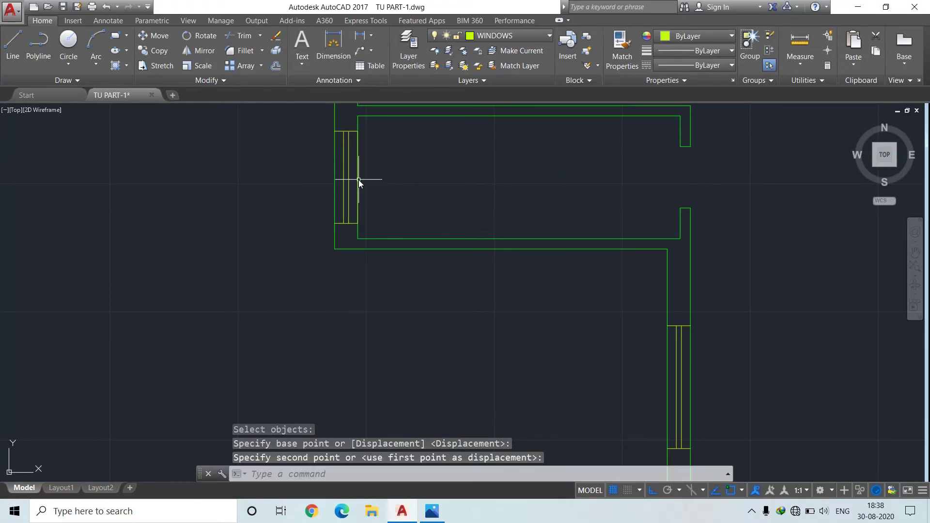
{"action": "key", "text": "Escape"}
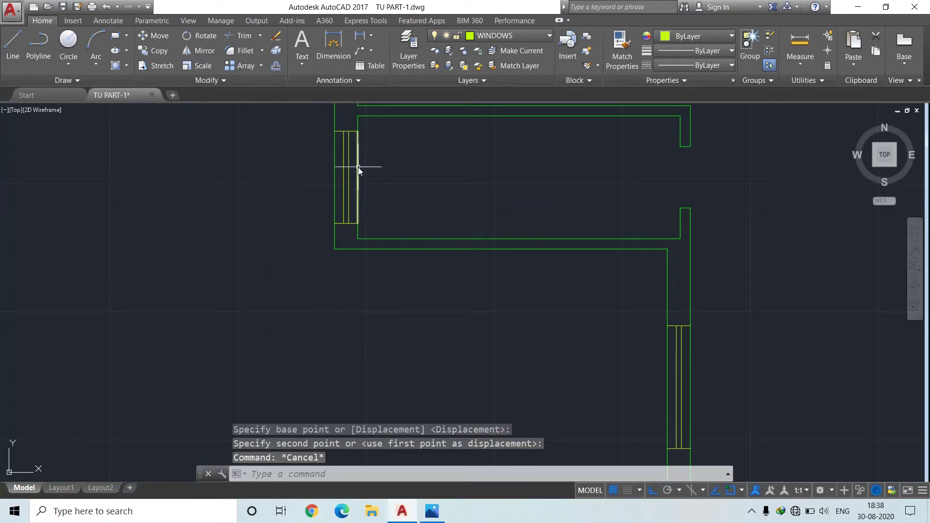
{"action": "left_click", "coordinate": [358, 168]}
{"action": "key", "text": "Delete"}
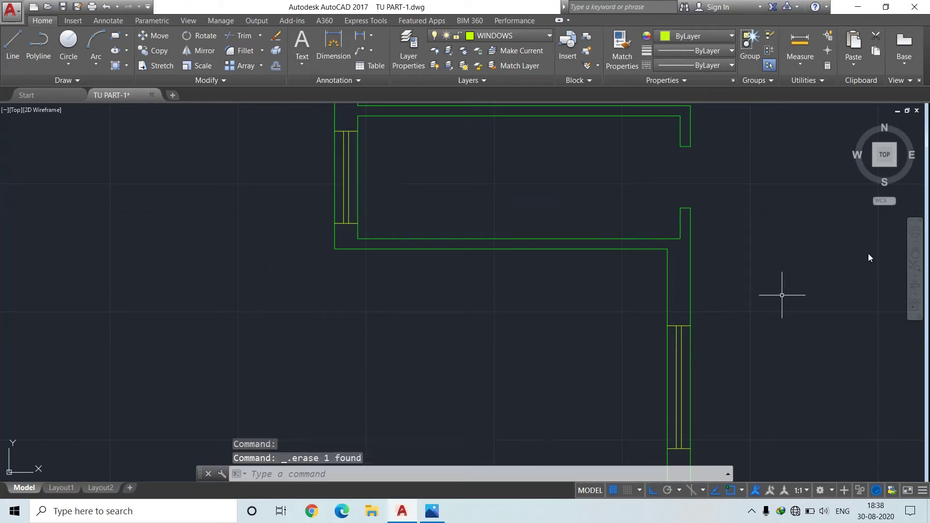
Step: Pan to the top wall's three windows and delete the stray object at the middle window
{"action": "left_click", "coordinate": [915, 252]}
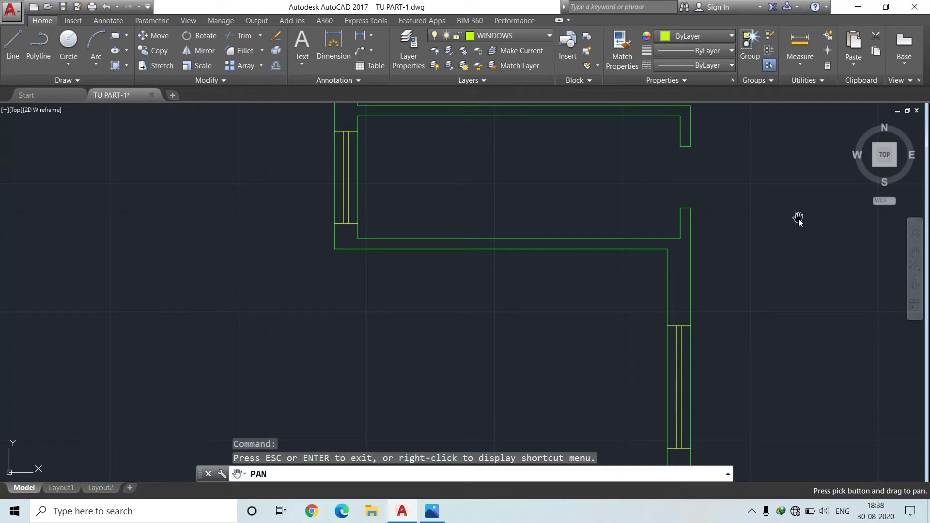
{"action": "mouse_move", "coordinate": [801, 221]}
{"action": "left_mouse_down"}
{"action": "mouse_move", "coordinate": [669, 432]}
{"action": "mouse_move", "coordinate": [632, 463]}
{"action": "left_mouse_up"}
{"action": "left_click_drag", "start_coordinate": [641, 286], "coordinate": [322, 479]}
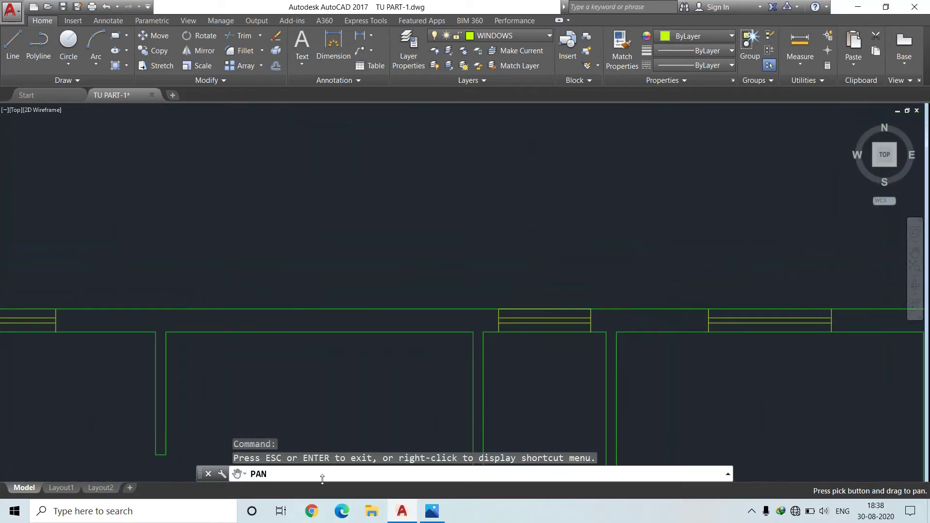
{"action": "key", "text": "Escape"}
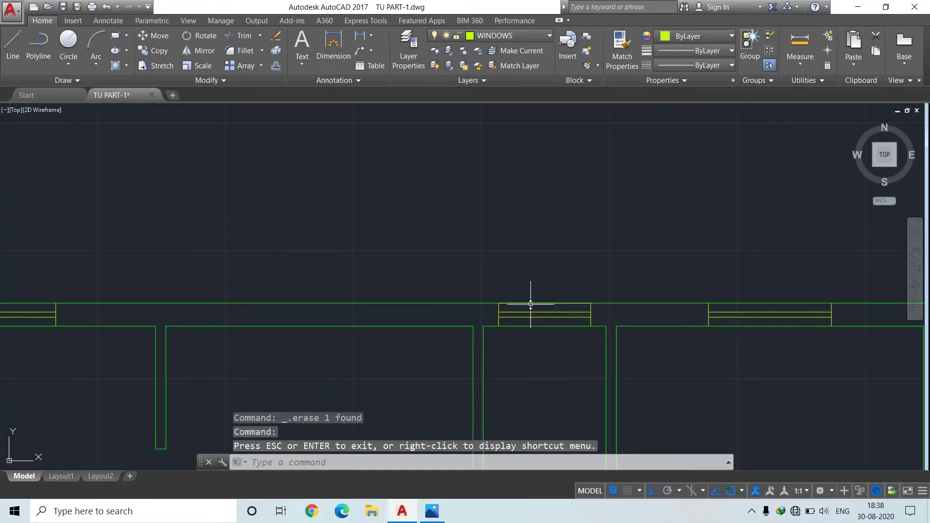
{"action": "left_click", "coordinate": [530, 304]}
{"action": "key", "text": "Delete"}
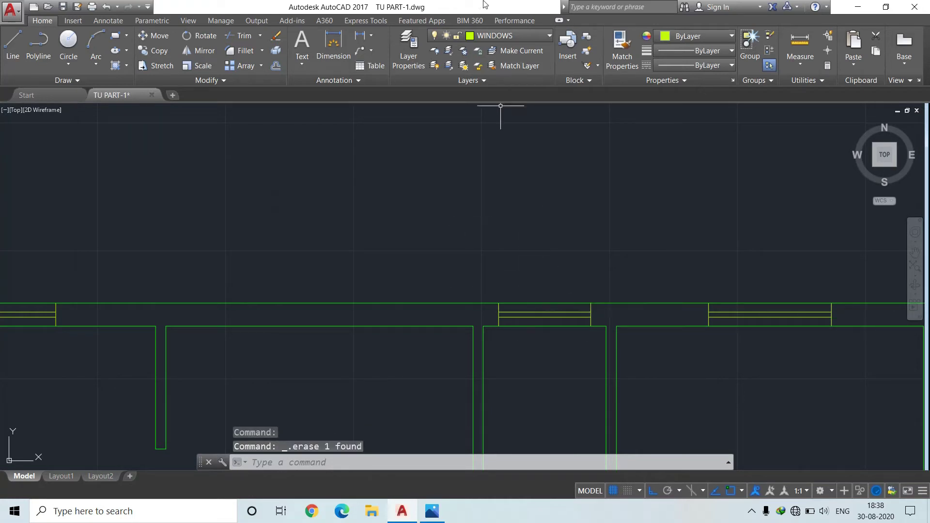
{"action": "left_click", "coordinate": [493, 37]}
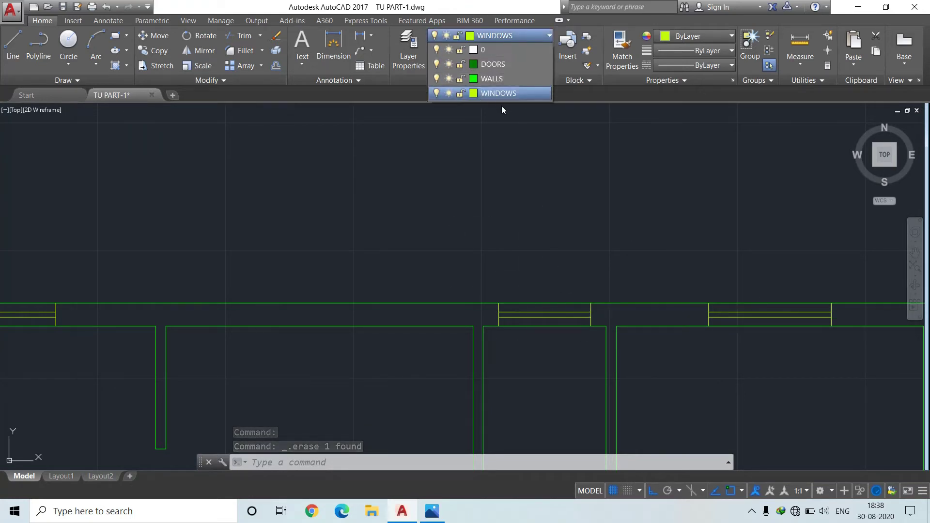
Step: Make DOORS the current layer, fit the whole floor plan in view, and bring up plan2.jpg
{"action": "left_click", "coordinate": [498, 64]}
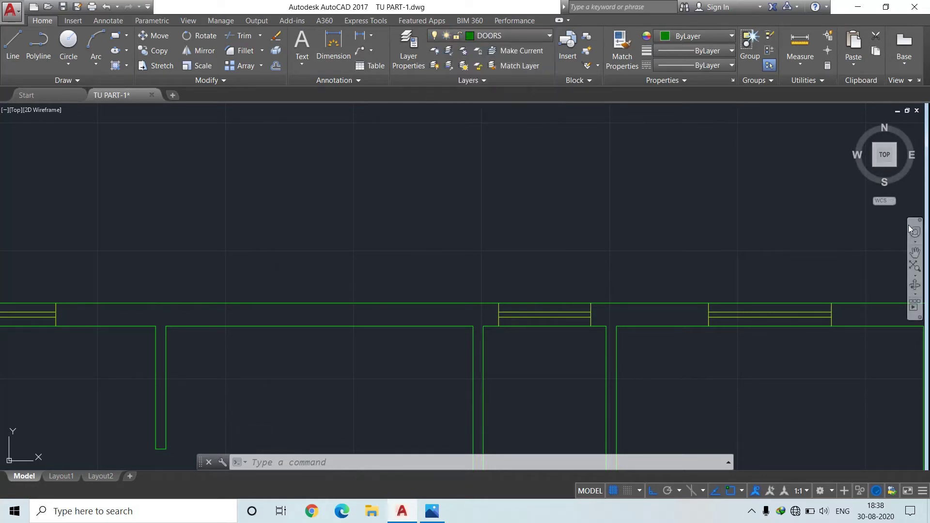
{"action": "left_click", "coordinate": [916, 253]}
{"action": "left_click_drag", "start_coordinate": [778, 255], "coordinate": [623, 180]}
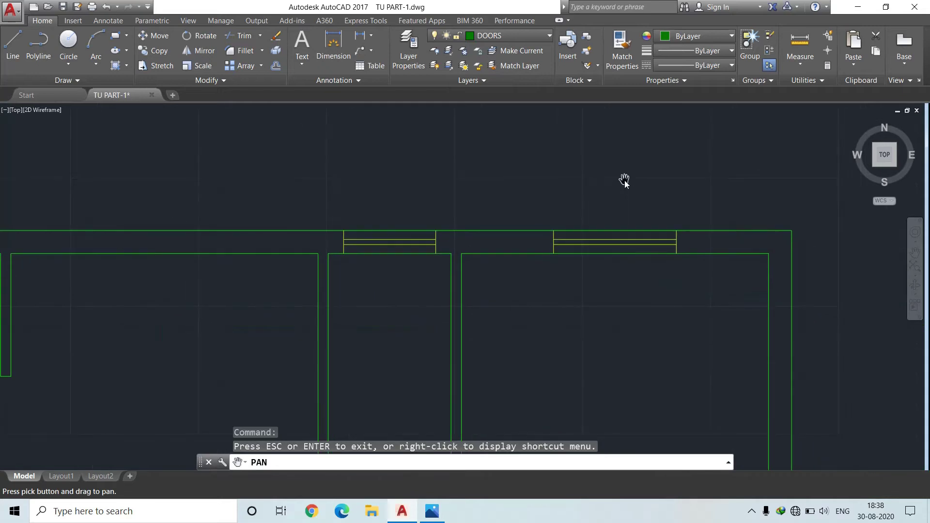
{"action": "scroll", "coordinate": [625, 181], "scroll_direction": "down", "scroll_amount": 5}
{"action": "left_click_drag", "start_coordinate": [678, 212], "coordinate": [585, 200]}
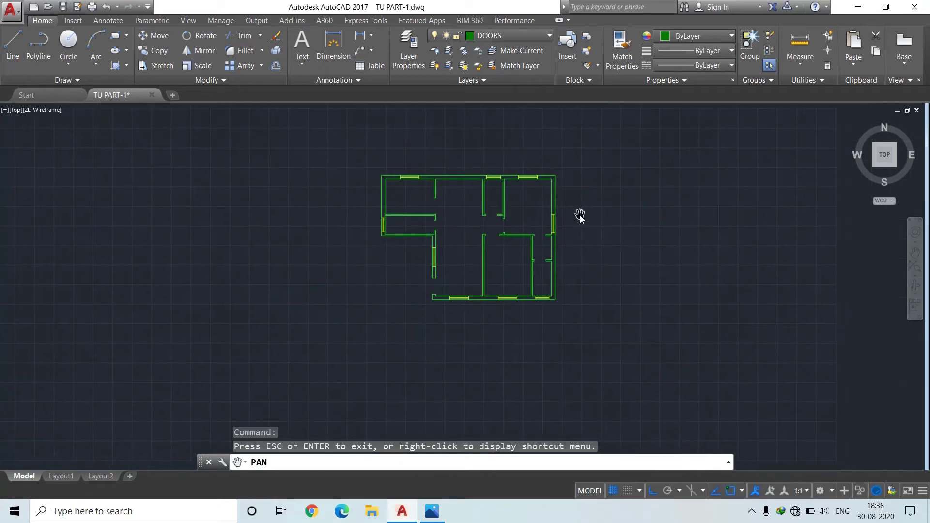
{"action": "left_click", "coordinate": [427, 518]}
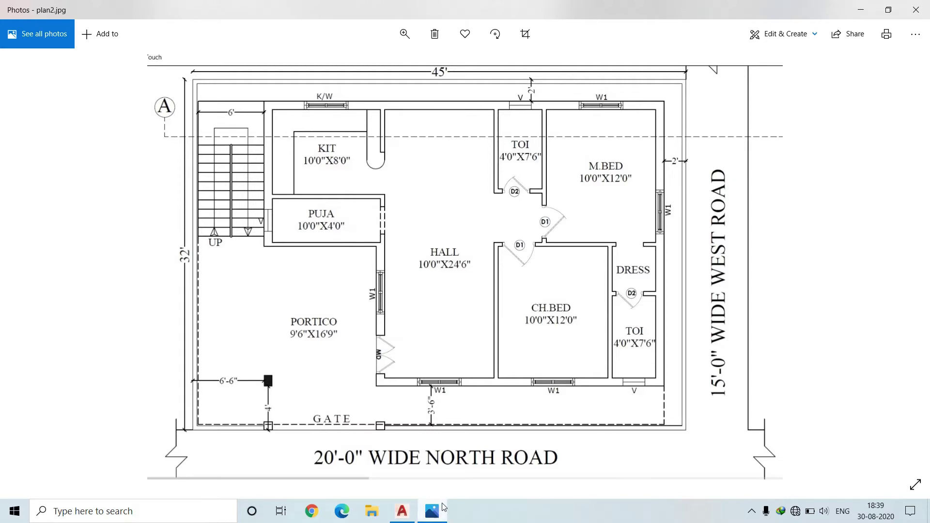
{"action": "mouse_move", "coordinate": [431, 511]}
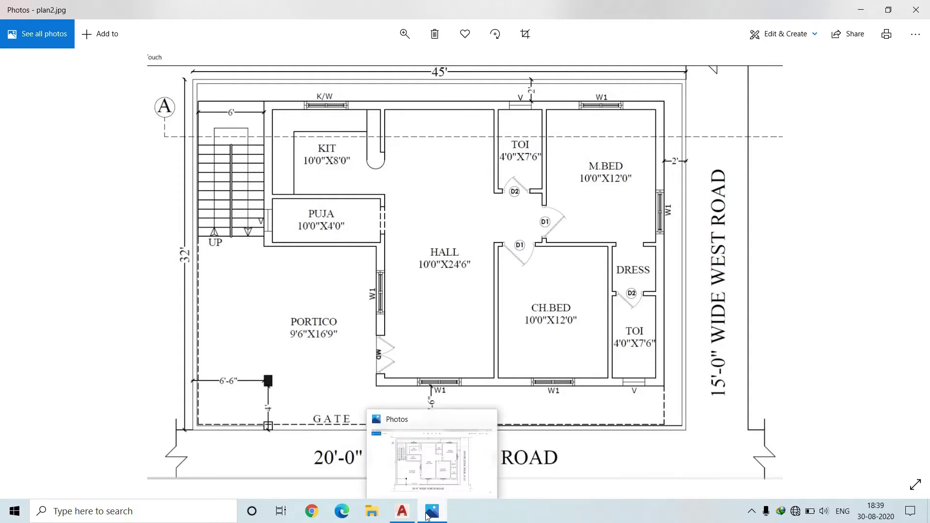
Step: Hide the plan2.jpg reference image so the AutoCAD floor plan is visible again
{"action": "left_click", "coordinate": [427, 516]}
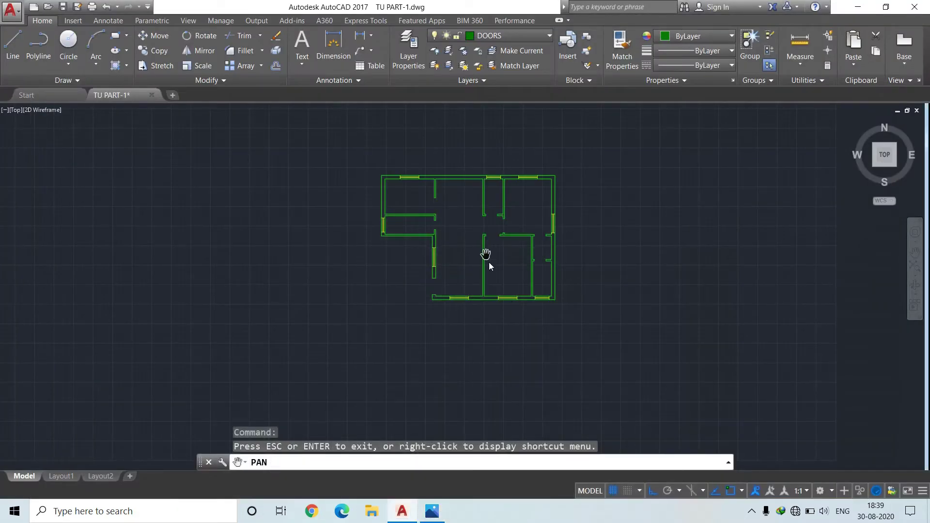
Step: Zoom to the top-left wall opening and draw a line across the gap
{"action": "left_click_drag", "start_coordinate": [509, 220], "coordinate": [424, 245]}
{"action": "scroll", "coordinate": [428, 248], "scroll_direction": "up", "scroll_amount": 5}
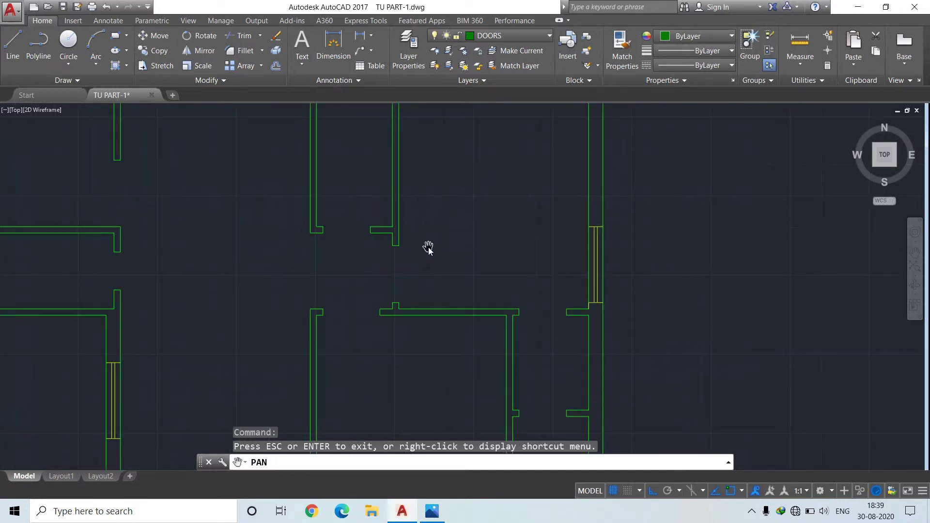
{"action": "scroll", "coordinate": [428, 248], "scroll_direction": "down", "scroll_amount": 5}
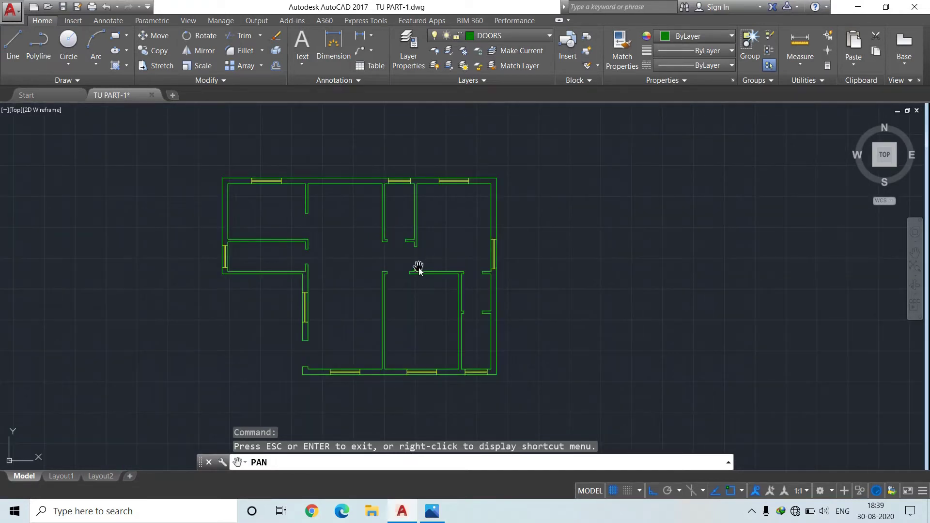
{"action": "scroll", "coordinate": [419, 267], "scroll_direction": "up", "scroll_amount": 5}
{"action": "key", "text": "Escape"}
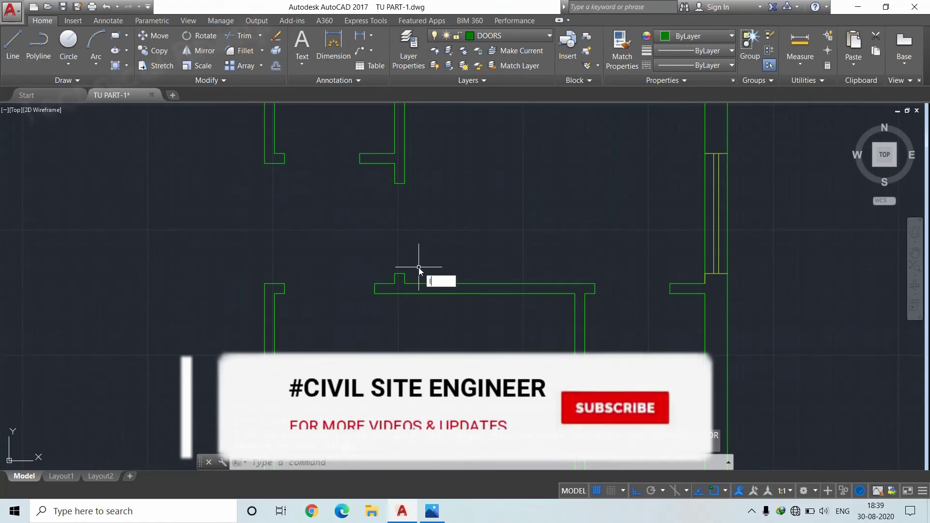
{"action": "type", "text": "l"}
{"action": "key", "text": "Return"}
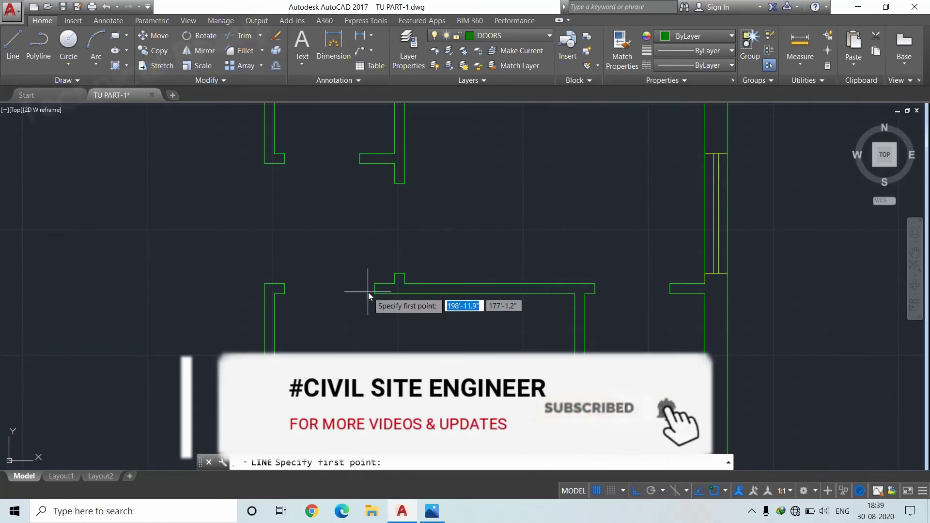
{"action": "left_click", "coordinate": [375, 289]}
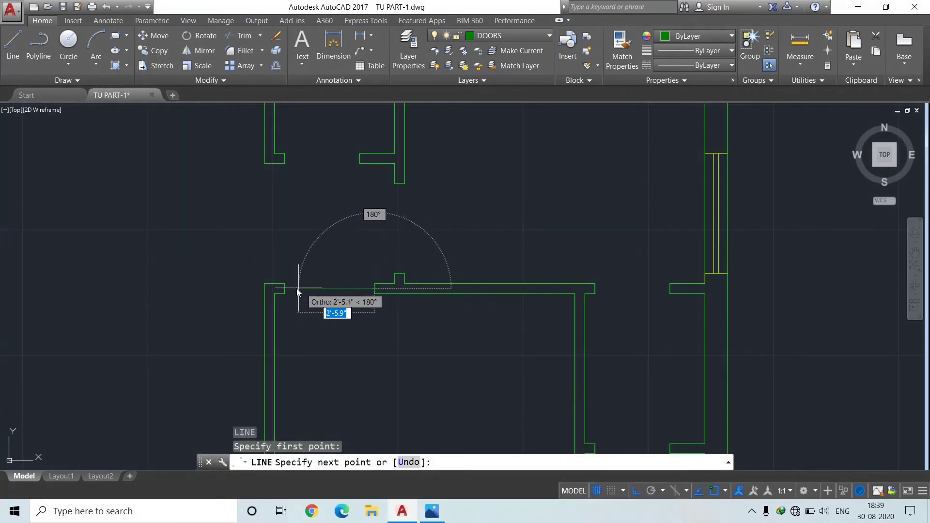
{"action": "left_click", "coordinate": [285, 289]}
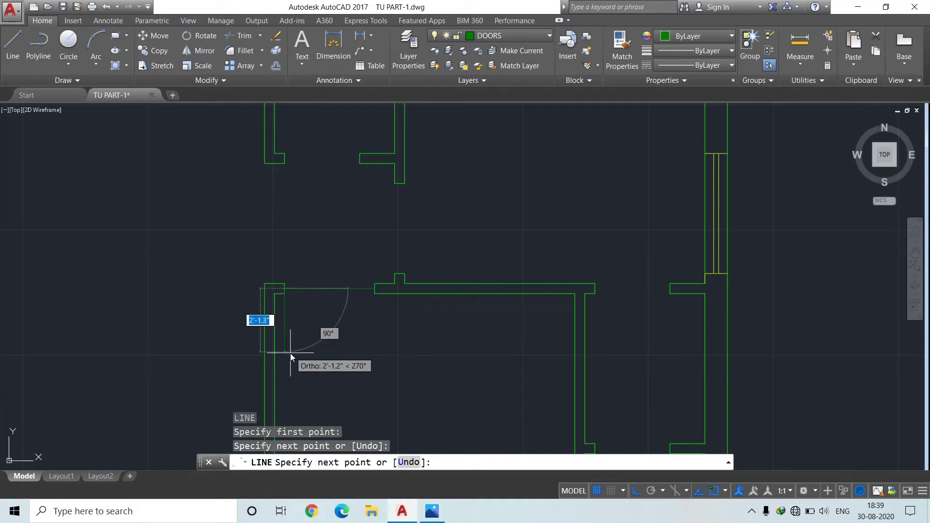
Step: Continue the line 3' downward as the door leaf and finish the command
{"action": "key", "text": "BackSpace"}
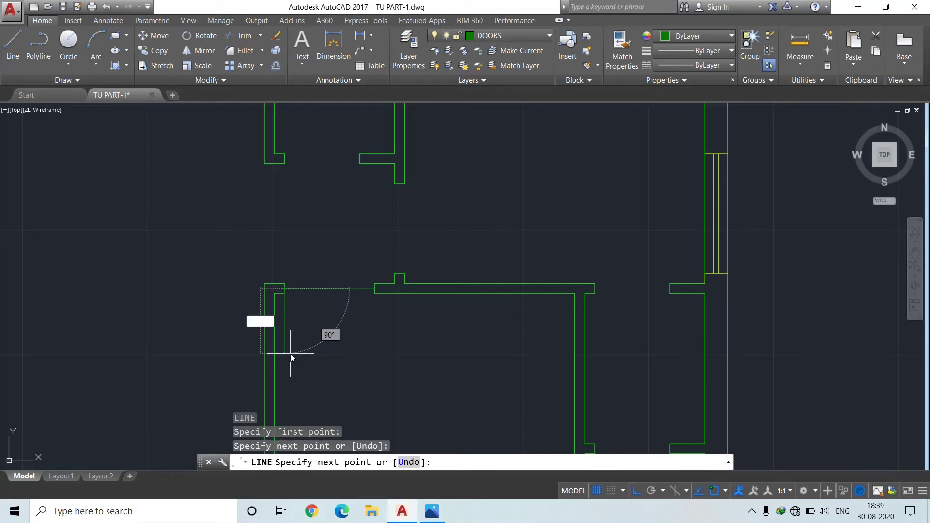
{"action": "type", "text": "3'"}
{"action": "key", "text": "Return"}
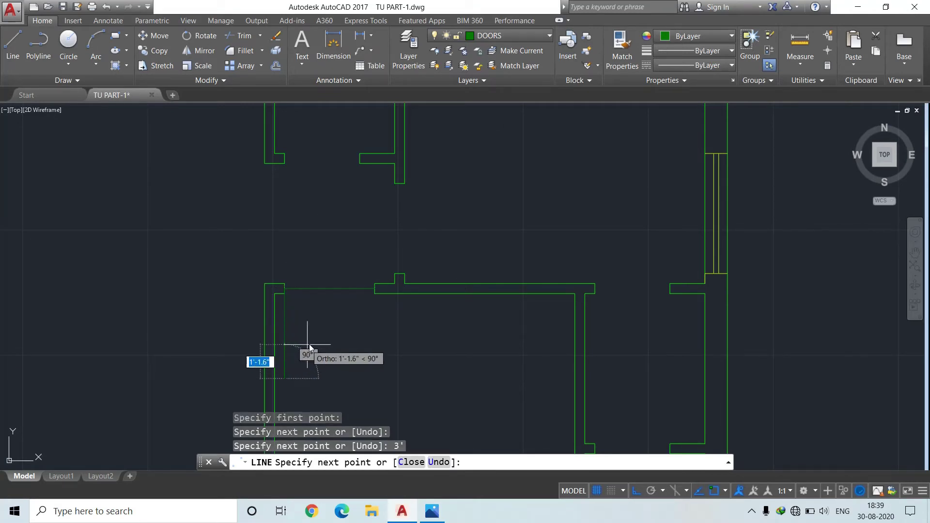
{"action": "key", "text": "Escape"}
{"action": "left_click", "coordinate": [327, 339]}
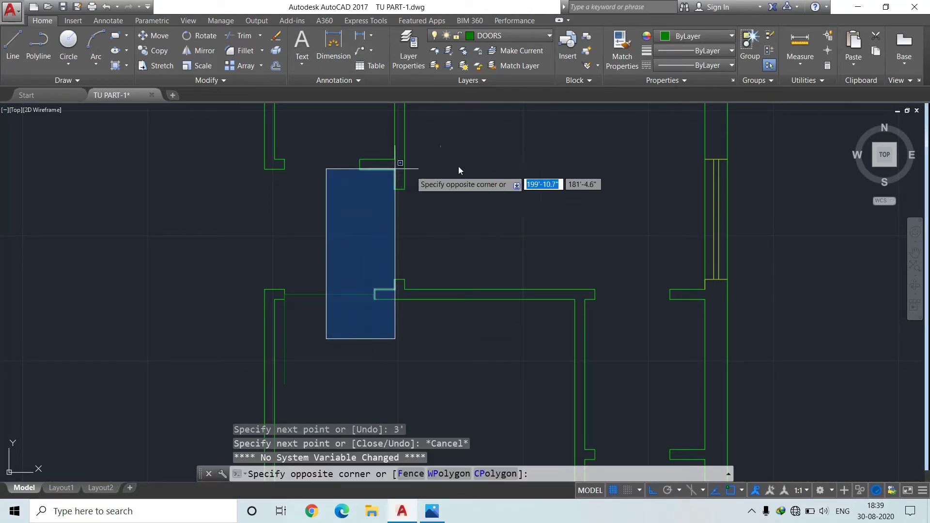
{"action": "key", "text": "Escape"}
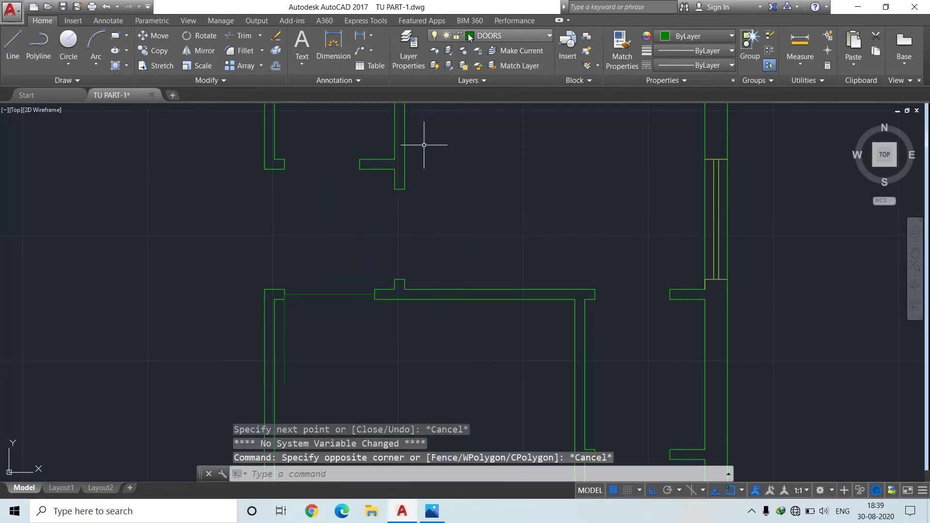
Step: Set the DOORS layer colour to index colour 50 (yellow)
{"action": "left_click", "coordinate": [468, 34]}
{"action": "left_click", "coordinate": [473, 66]}
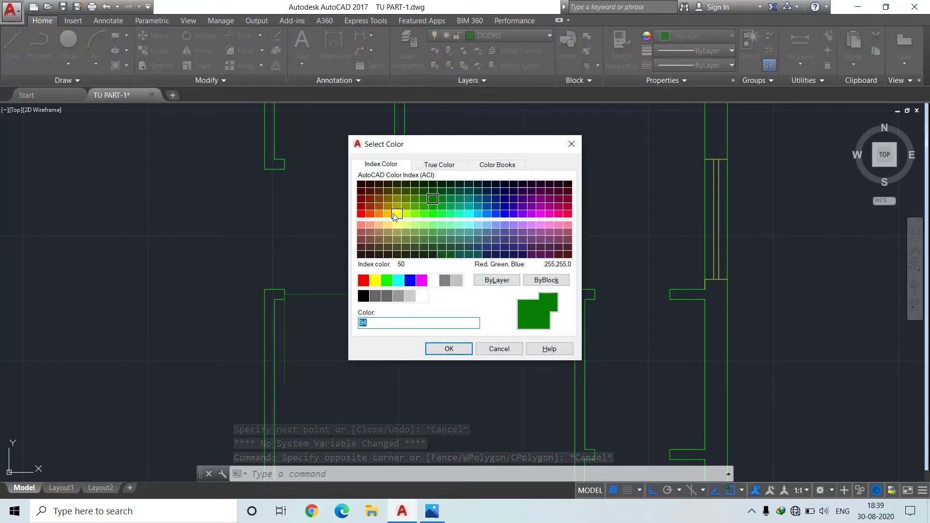
{"action": "left_click", "coordinate": [395, 213]}
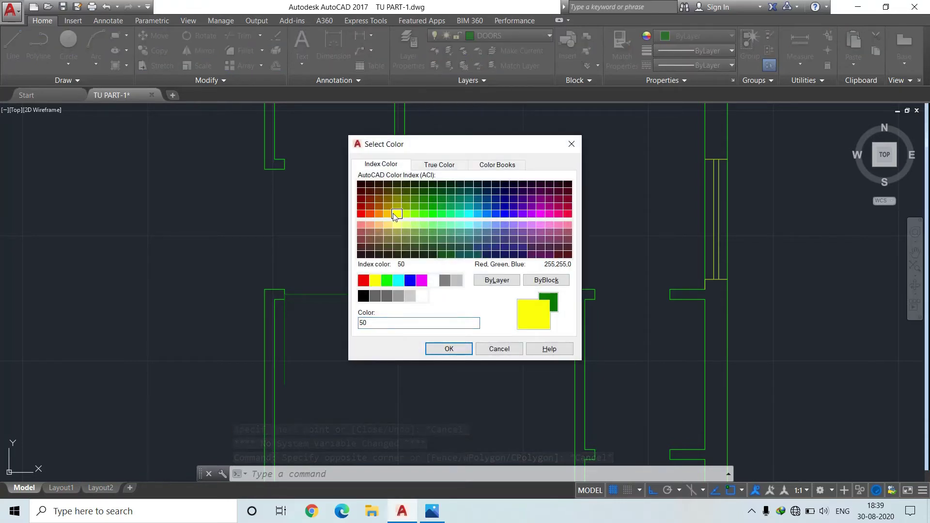
{"action": "left_click", "coordinate": [450, 348]}
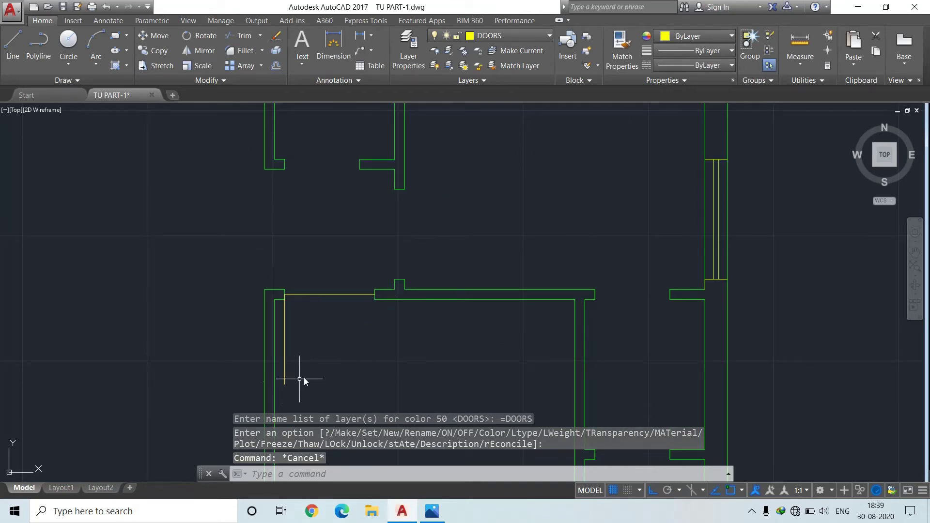
Step: Draw a Start-Center-End arc from the leaf's free end, centred on the hinge, to the opening's far side
{"action": "left_click", "coordinate": [97, 63]}
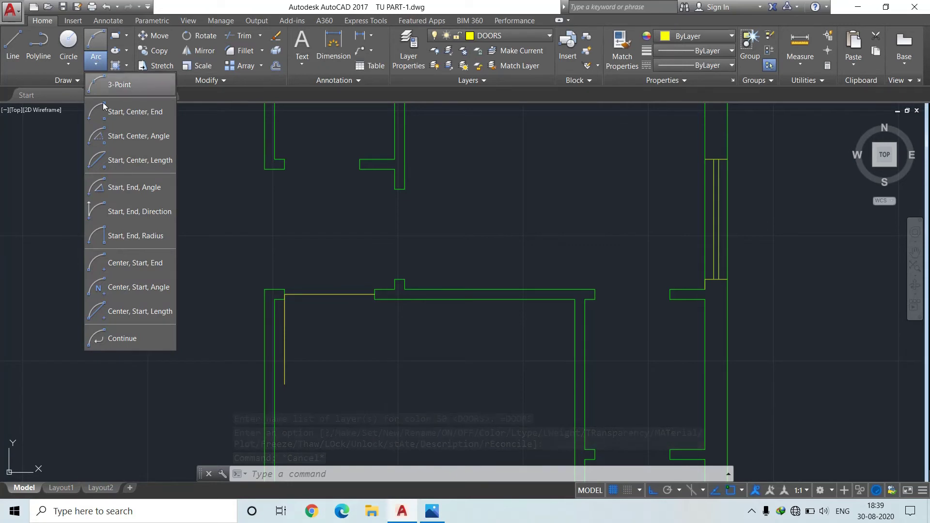
{"action": "left_click", "coordinate": [157, 113]}
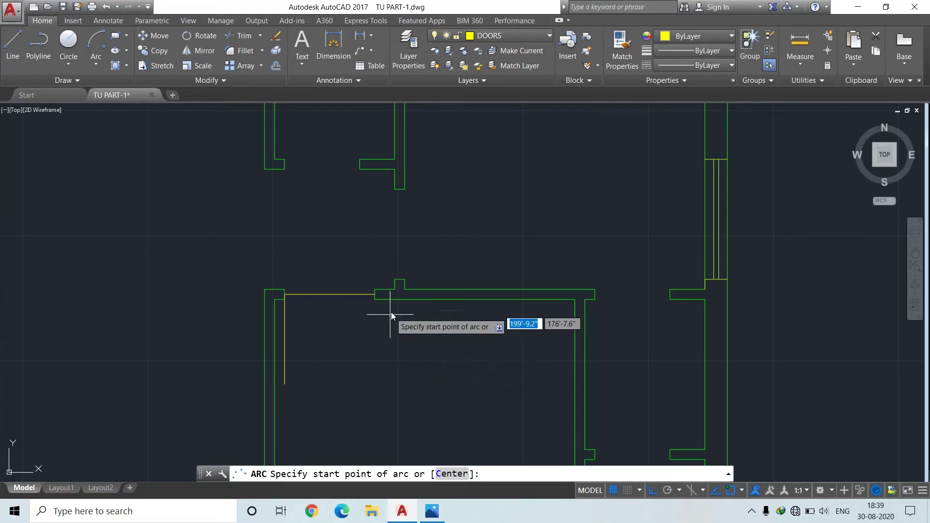
{"action": "left_click", "coordinate": [286, 382]}
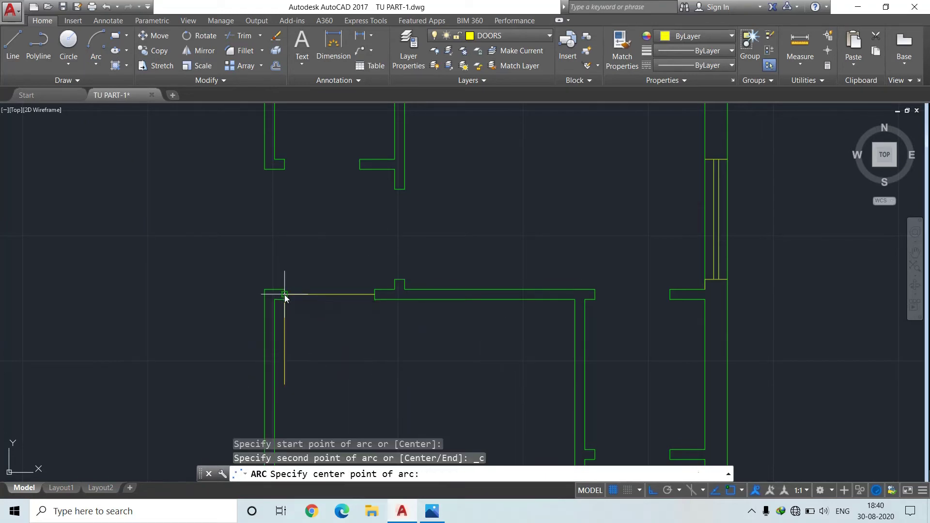
{"action": "left_click", "coordinate": [285, 295]}
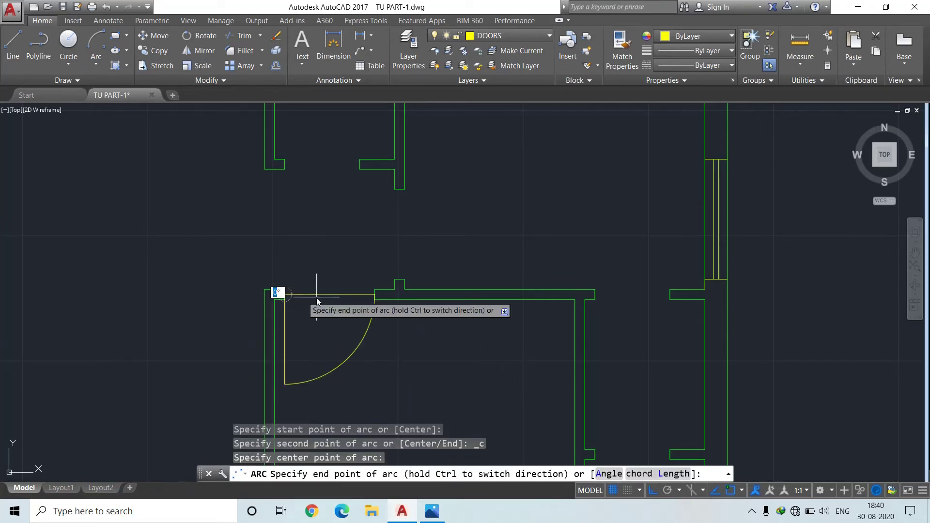
{"action": "left_click", "coordinate": [376, 294]}
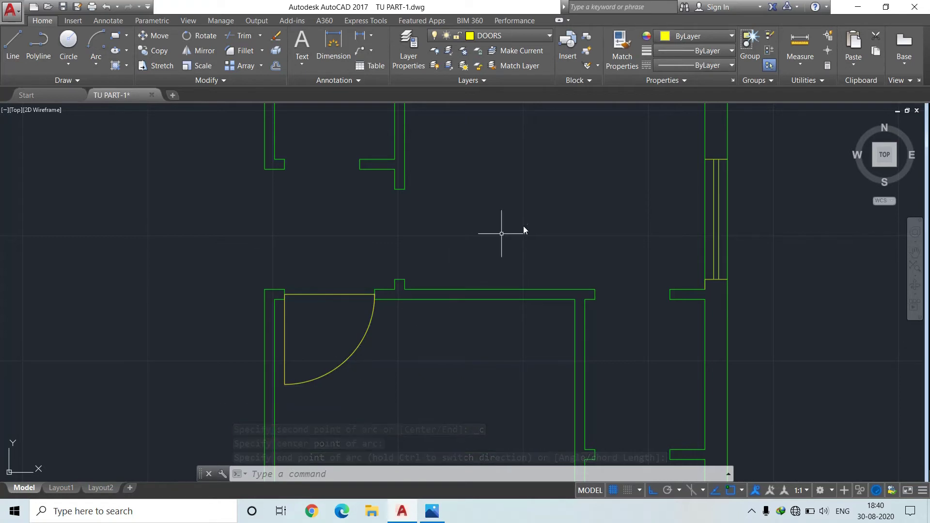
Step: Draw the second door's leaf from the upper wall end, down and 3' across
{"action": "left_click", "coordinate": [17, 44]}
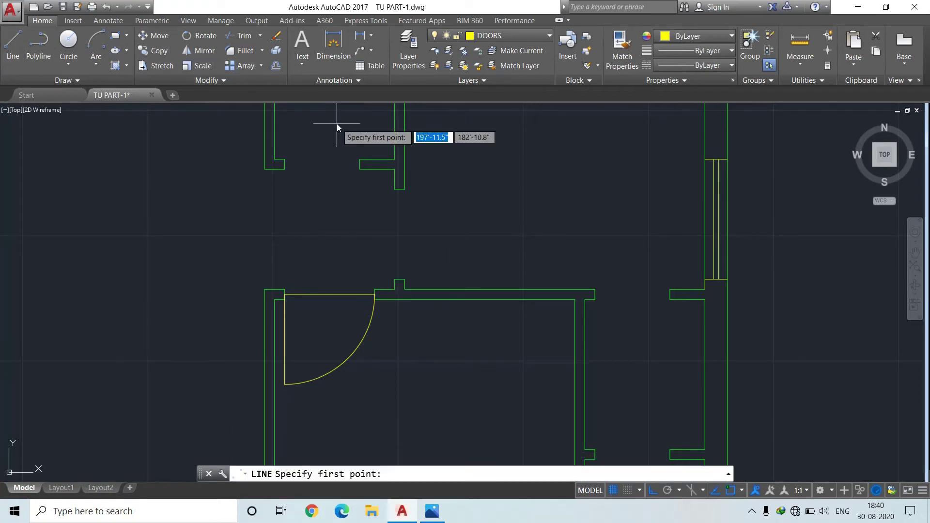
{"action": "left_click", "coordinate": [399, 192]}
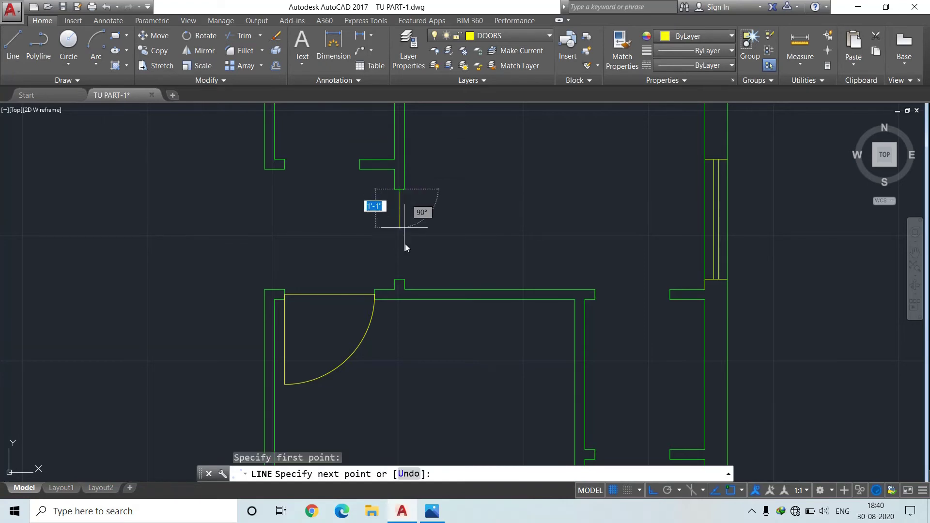
{"action": "left_click", "coordinate": [402, 277]}
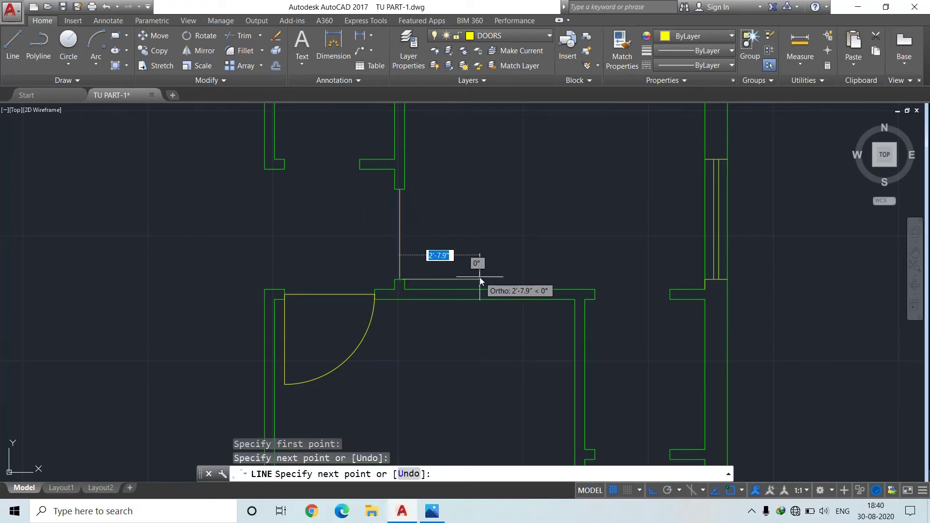
{"action": "type", "text": "3'"}
{"action": "key", "text": "Return"}
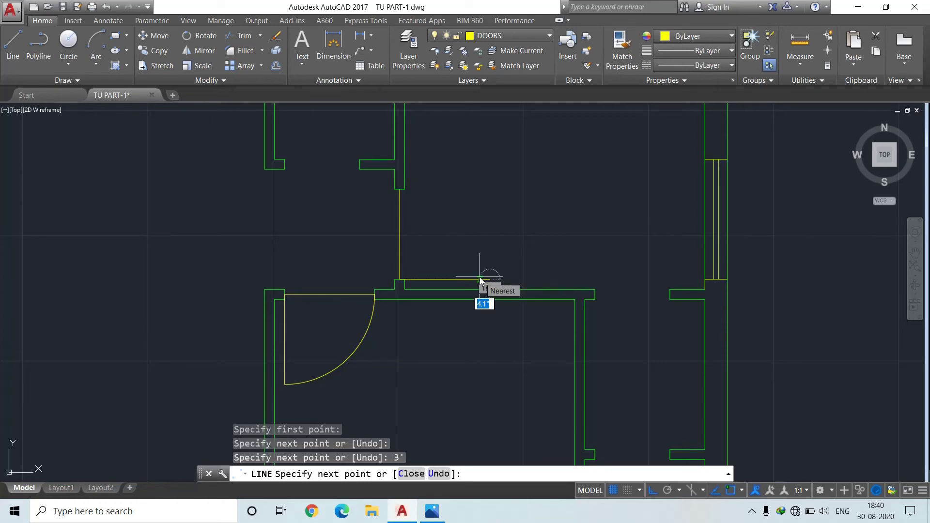
{"action": "key", "text": "Escape"}
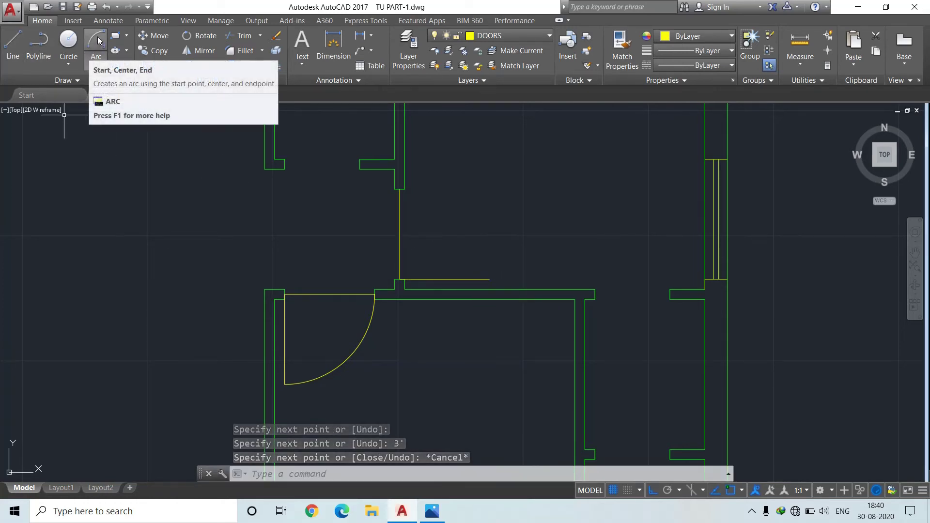
Step: Add its quarter-circle swing arc from the leaf end, centred on the jamb, to the wall corner
{"action": "left_click", "coordinate": [98, 41]}
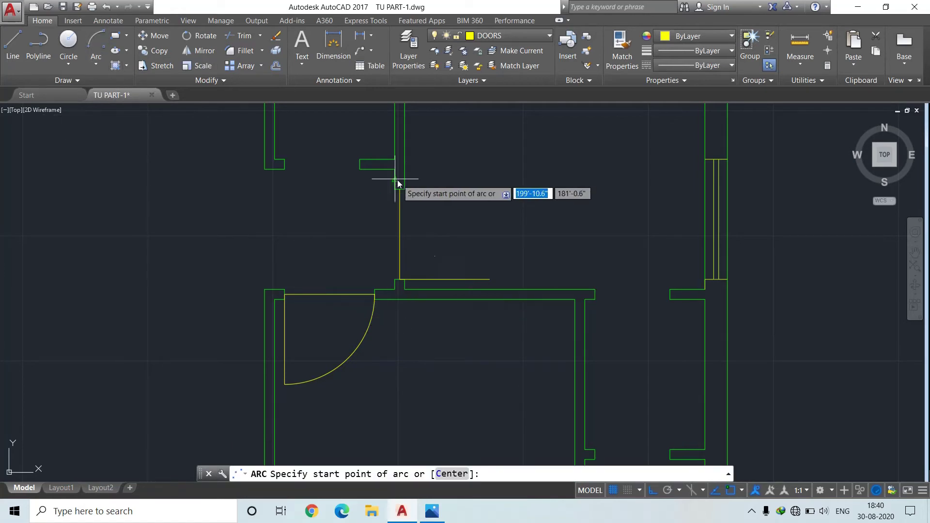
{"action": "left_click", "coordinate": [490, 280]}
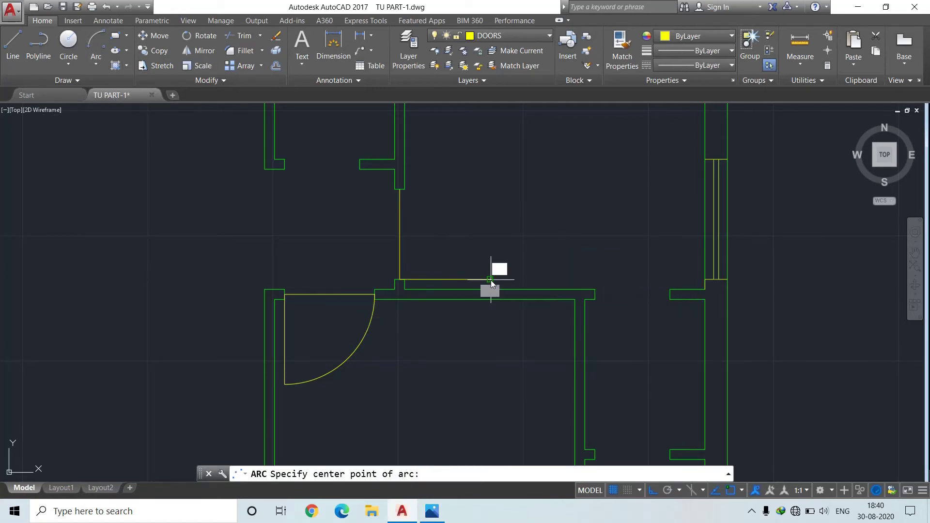
{"action": "left_click", "coordinate": [399, 280]}
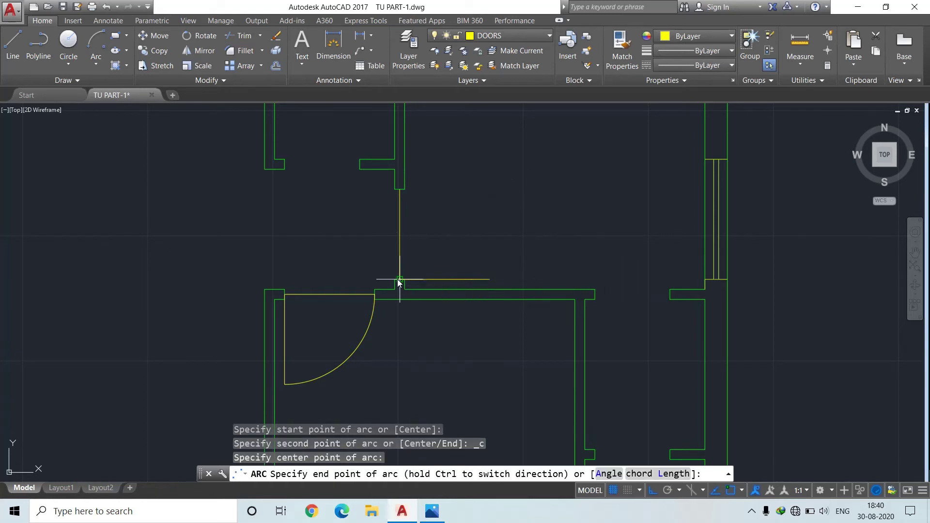
{"action": "left_click", "coordinate": [401, 190]}
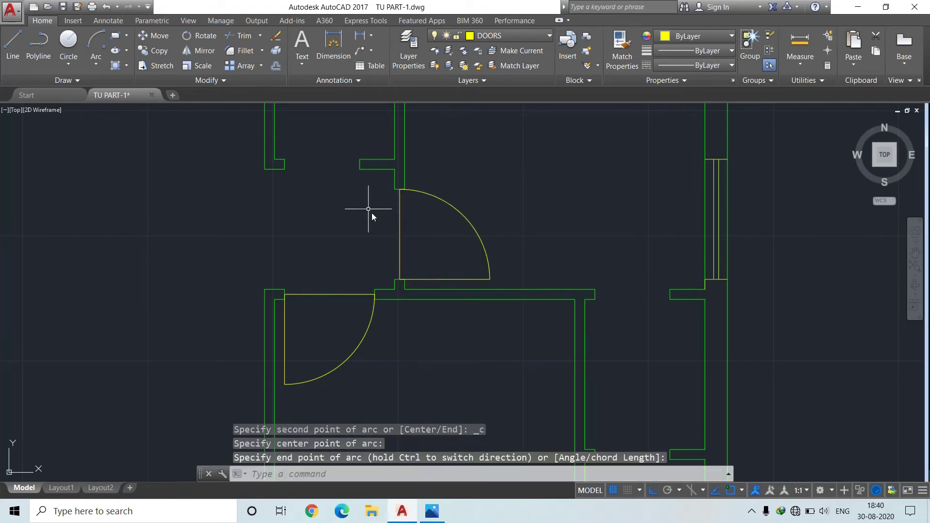
Step: Minimize the plan2.jpg reference window to get back to the AutoCAD drawing
{"action": "scroll", "coordinate": [711, 324], "scroll_direction": "down", "scroll_amount": 2}
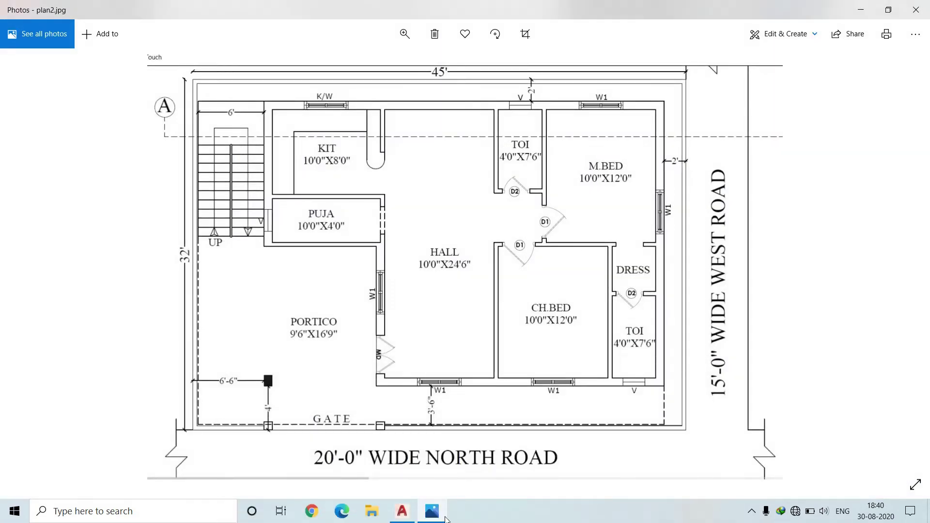
{"action": "left_click", "coordinate": [433, 512]}
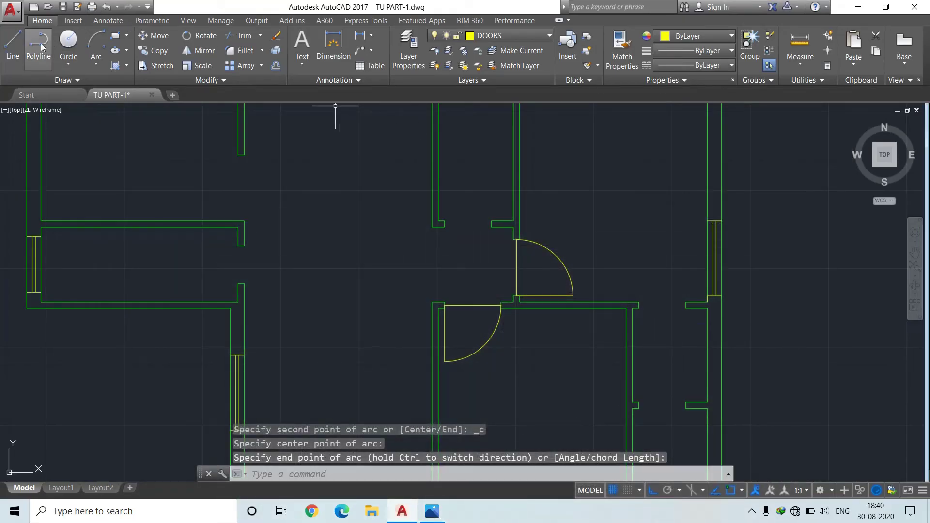
Step: Draw the lower-right room's door leaf across the opening and 2'6" downward
{"action": "left_click", "coordinate": [13, 46]}
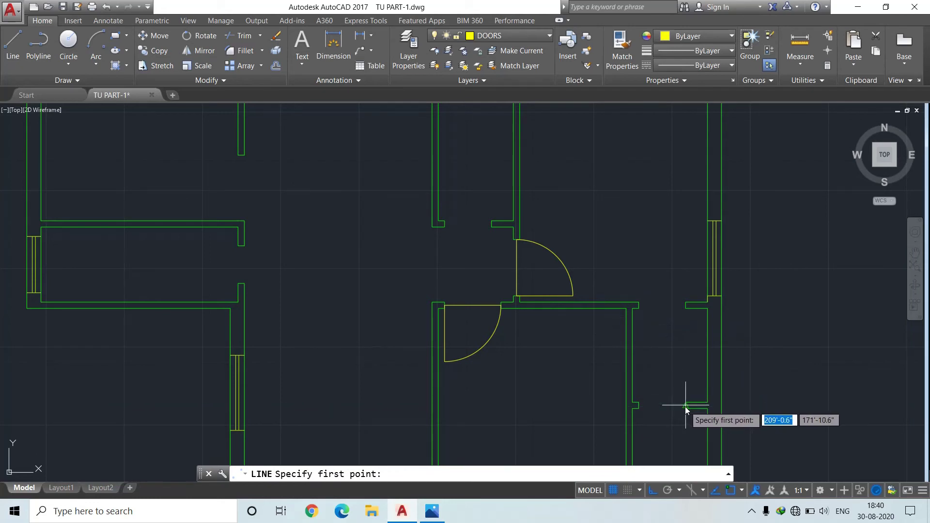
{"action": "left_click", "coordinate": [685, 406]}
{"action": "left_click", "coordinate": [640, 405]}
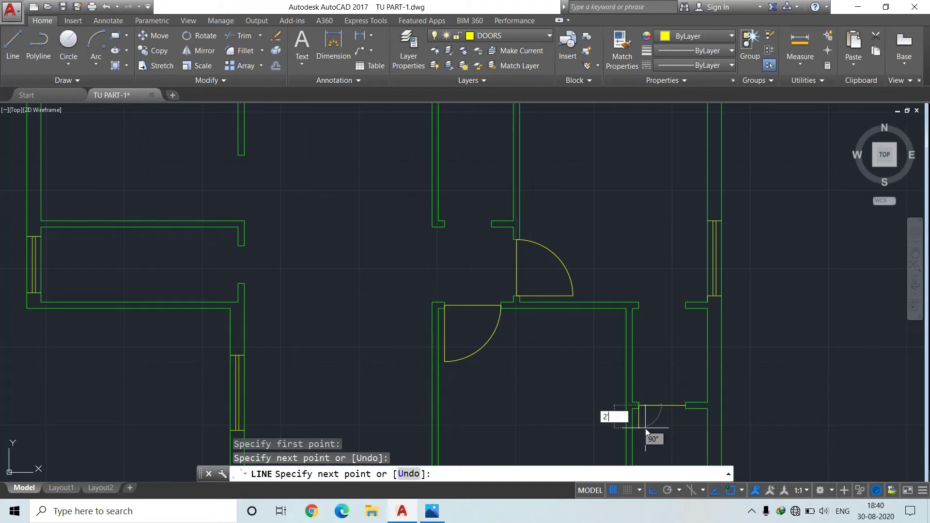
{"action": "type", "text": "2'6\""}
{"action": "key", "text": "Return"}
{"action": "key", "text": "Escape"}
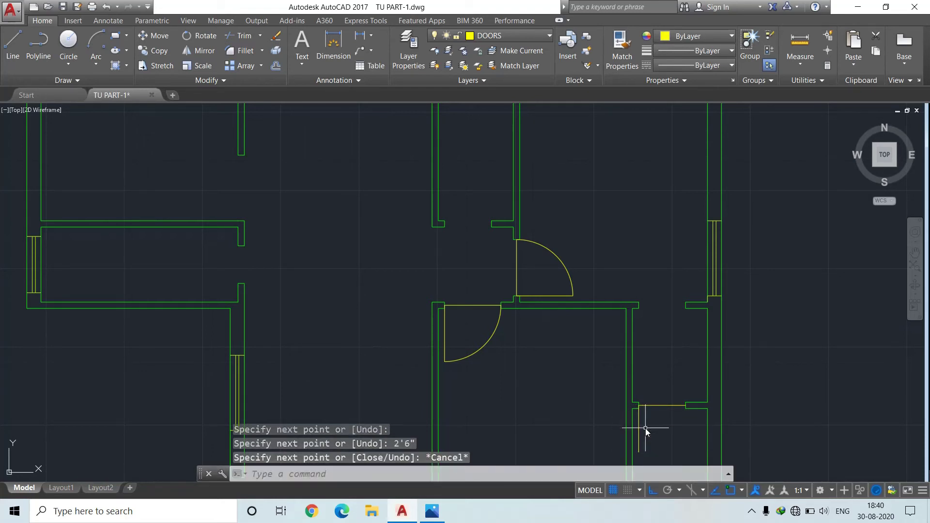
Step: Add the door's swing arc using the Center option, from the leaf's lower end to the wall corner
{"action": "left_click", "coordinate": [96, 42]}
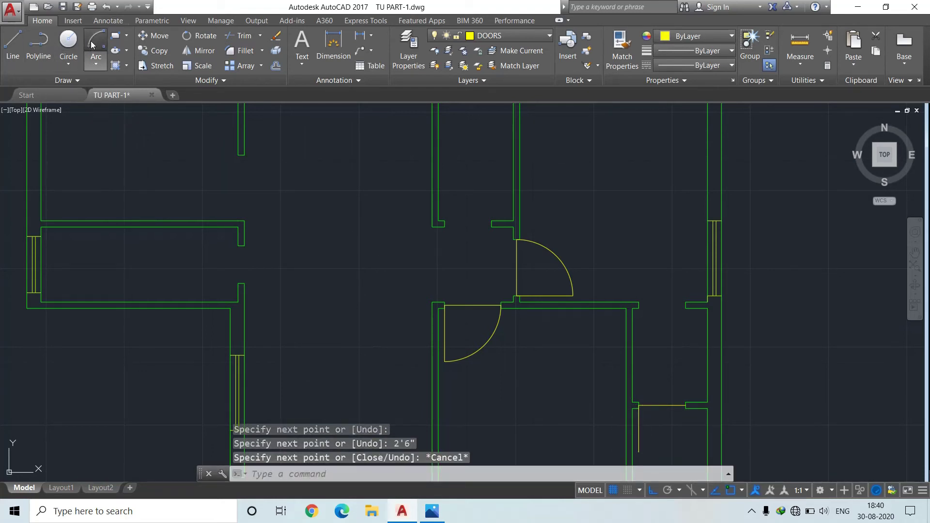
{"action": "left_click", "coordinate": [640, 452]}
{"action": "type", "text": "c"}
{"action": "key", "text": "Return"}
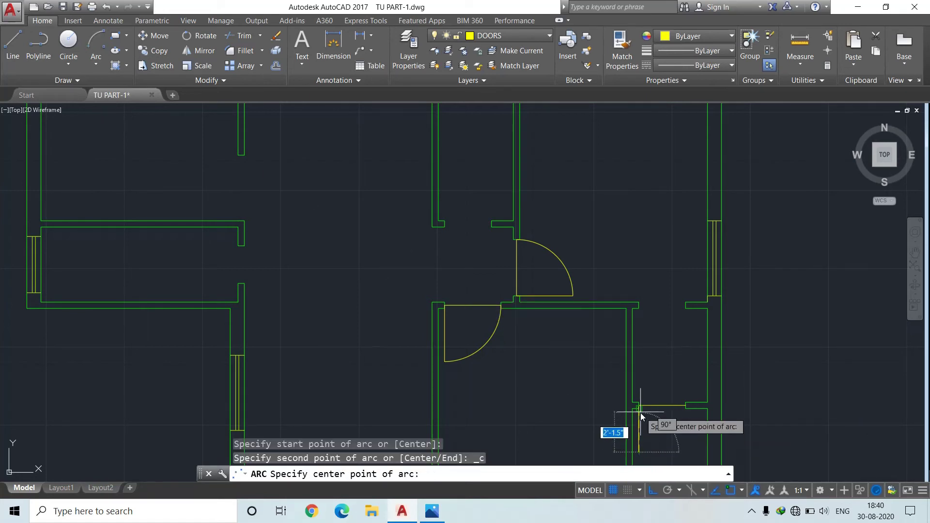
{"action": "left_click", "coordinate": [640, 405]}
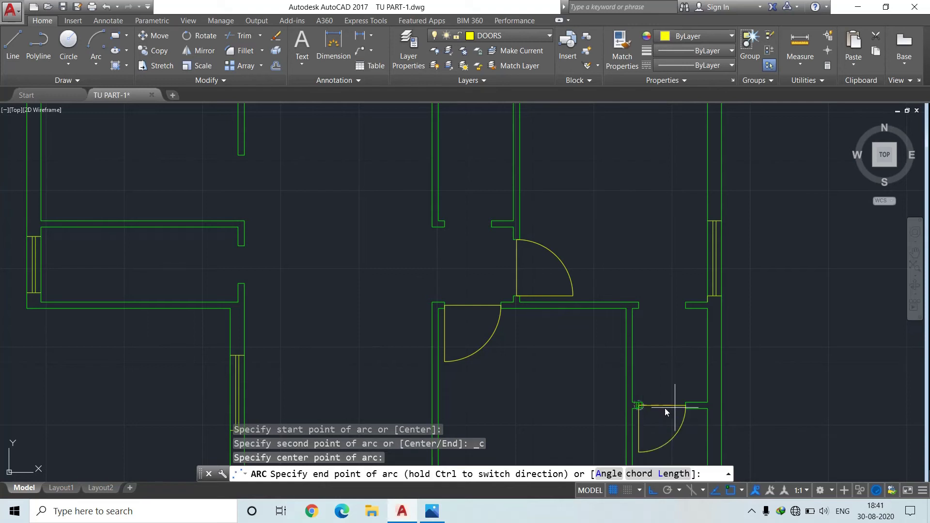
{"action": "left_click", "coordinate": [687, 407]}
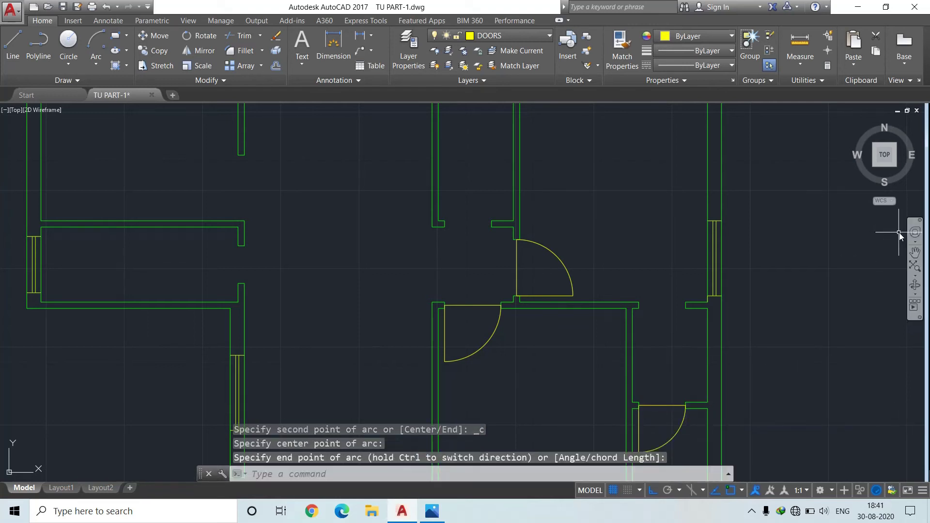
{"action": "left_click", "coordinate": [915, 252]}
{"action": "scroll", "coordinate": [668, 178], "scroll_direction": "down", "scroll_amount": 1}
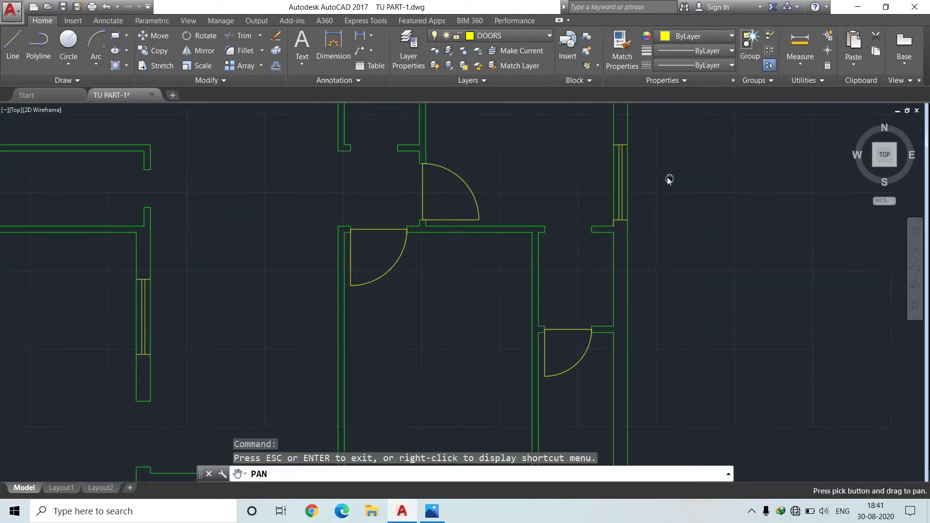
{"action": "scroll", "coordinate": [667, 176], "scroll_direction": "down", "scroll_amount": 3}
{"action": "left_click_drag", "start_coordinate": [665, 176], "coordinate": [637, 253]}
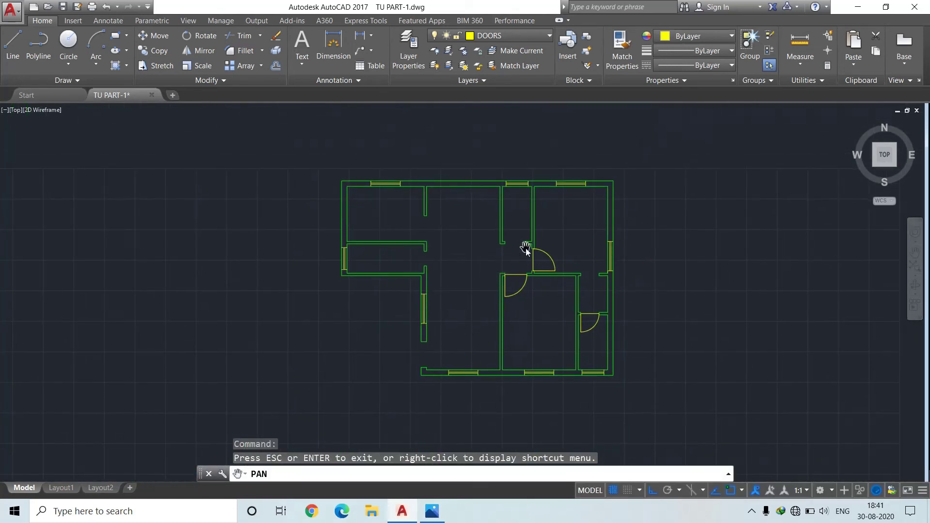
{"action": "scroll", "coordinate": [525, 249], "scroll_direction": "up", "scroll_amount": 5}
Step: Draw the top room's door leaf across the opening and 2'6" upward, correcting a mistyped length
{"action": "key", "text": "Escape"}
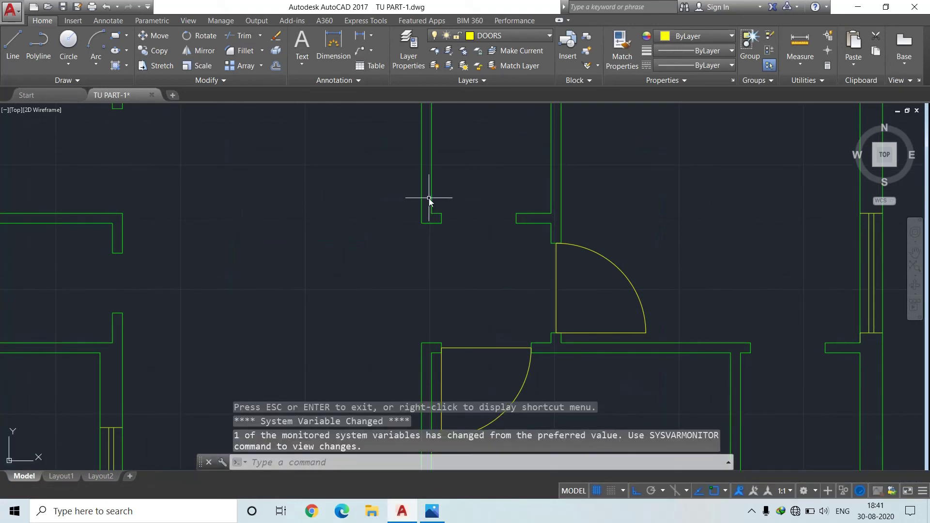
{"action": "left_click", "coordinate": [12, 43]}
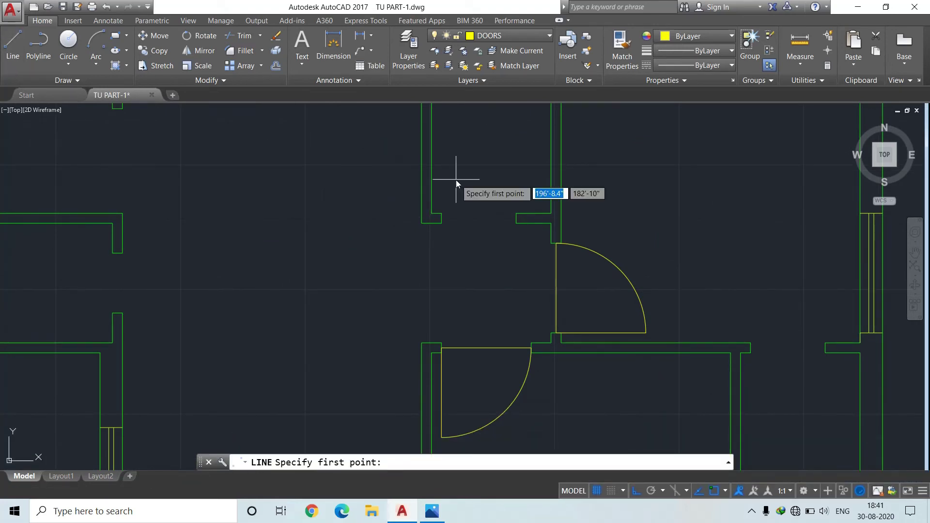
{"action": "left_click", "coordinate": [514, 217]}
{"action": "left_click", "coordinate": [442, 220]}
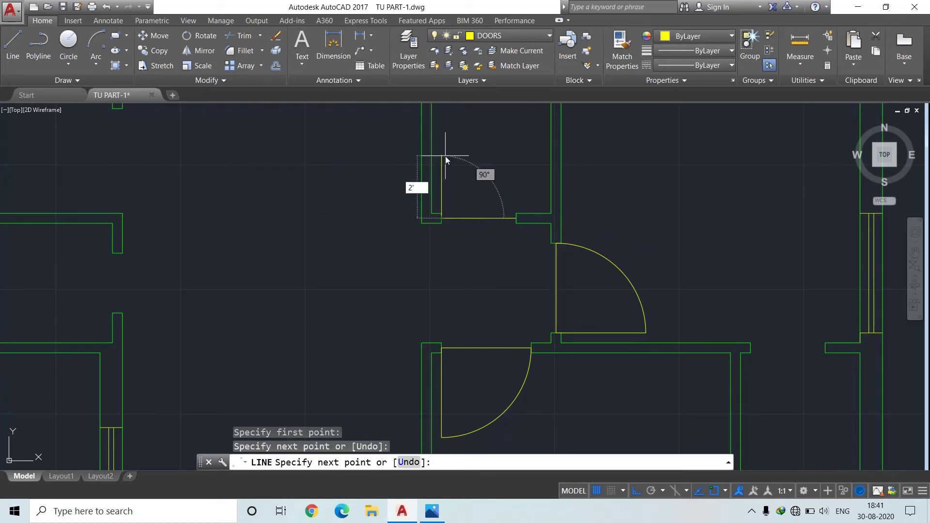
{"action": "type", "text": "2'1"}
{"action": "key", "text": "Return"}
{"action": "type", "text": "2'6"}
{"action": "key", "text": "Return"}
{"action": "key", "text": "Escape"}
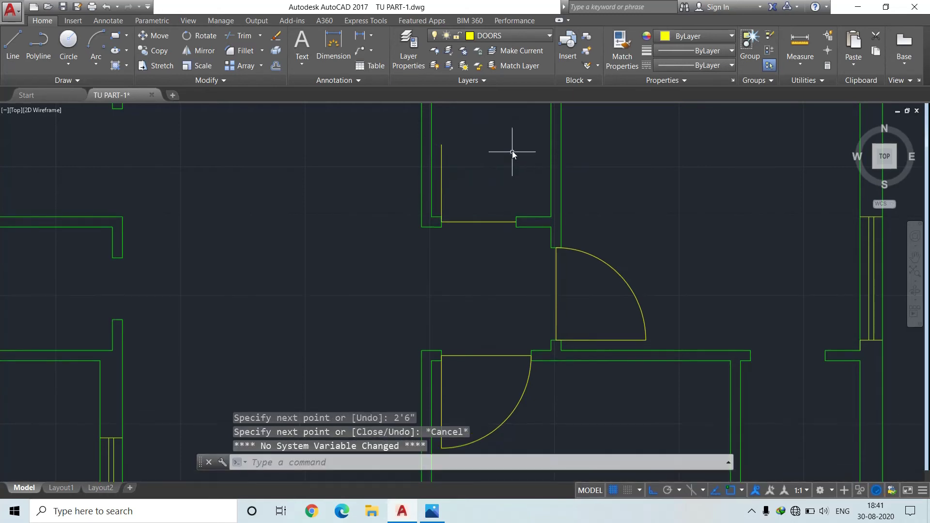
Step: Add its Start-Center-End swing arc from the horizontal leg's end to the top of the leaf
{"action": "left_click", "coordinate": [91, 42]}
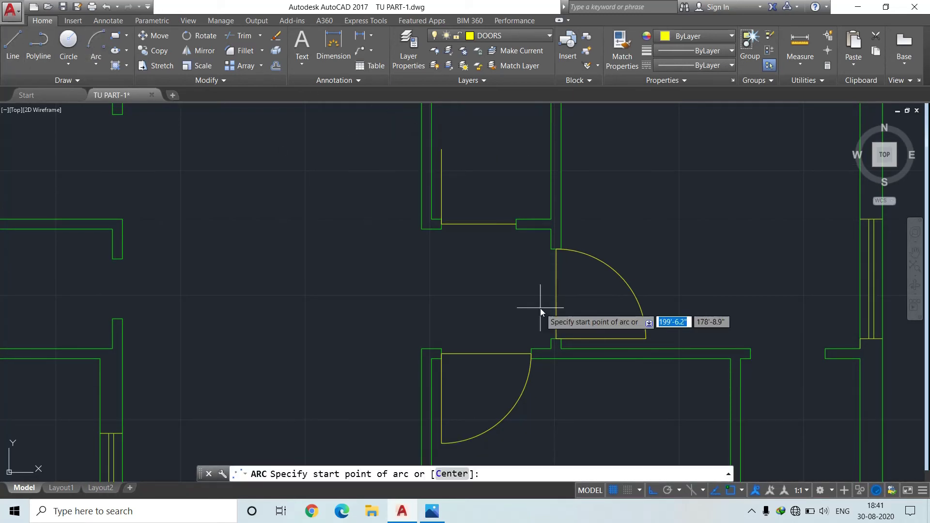
{"action": "left_click", "coordinate": [514, 226]}
{"action": "left_click", "coordinate": [440, 224]}
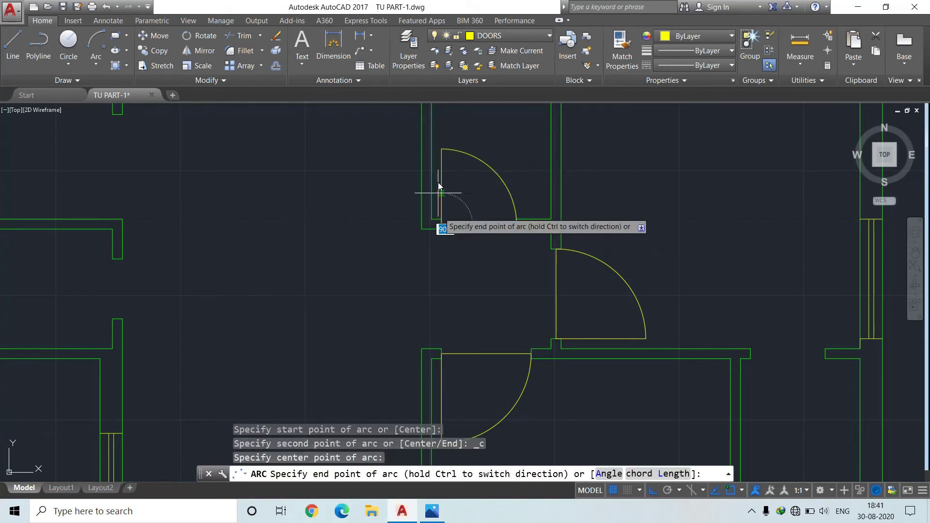
{"action": "left_click", "coordinate": [441, 149]}
{"action": "scroll", "coordinate": [521, 140], "scroll_direction": "down", "scroll_amount": 5}
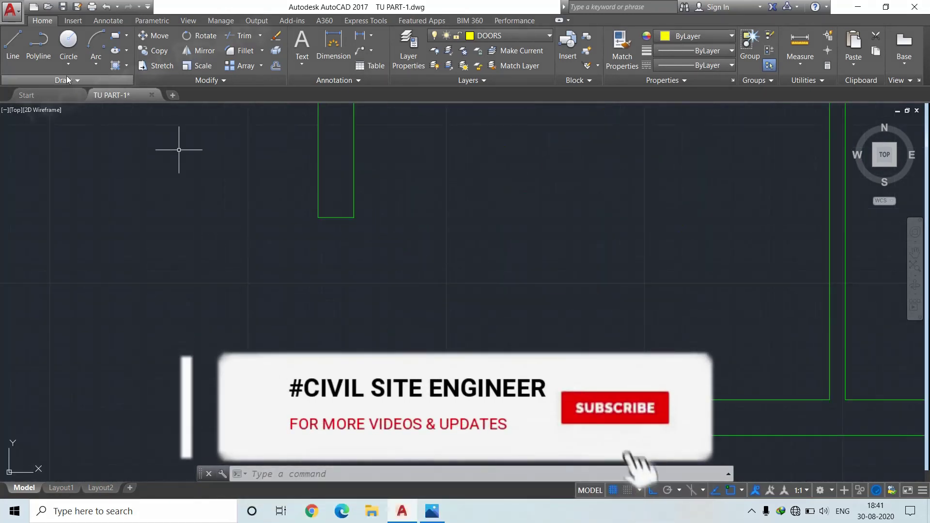
Step: Draw a vertical door line from the upper wall's end to the lower wall corner, then view plan2.jpg
{"action": "left_click", "coordinate": [10, 42]}
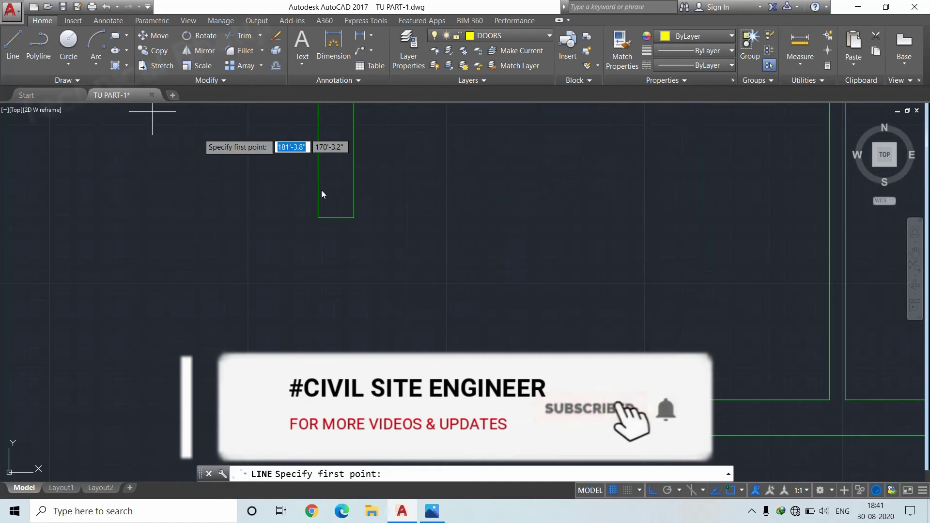
{"action": "left_click", "coordinate": [335, 217]}
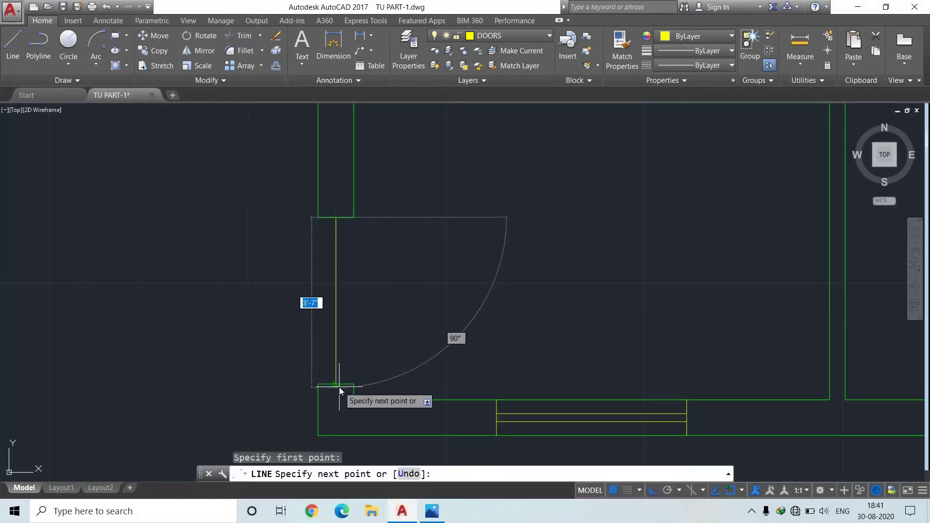
{"action": "left_click", "coordinate": [336, 385]}
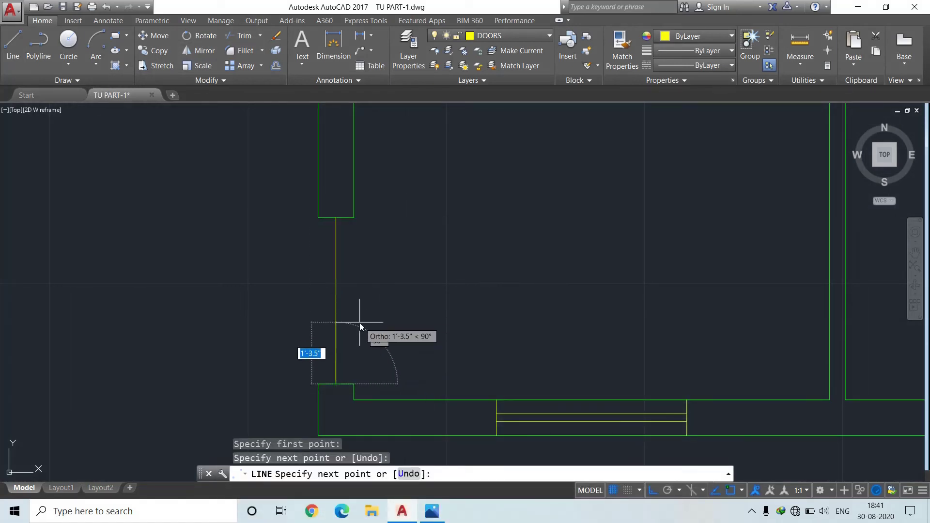
{"action": "key", "text": "Escape"}
{"action": "left_click", "coordinate": [13, 44]}
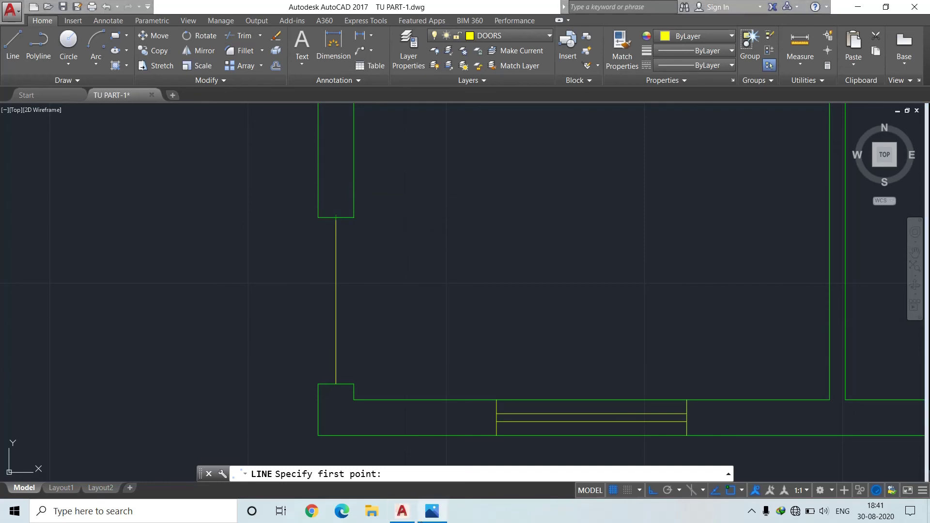
{"action": "left_click", "coordinate": [432, 511]}
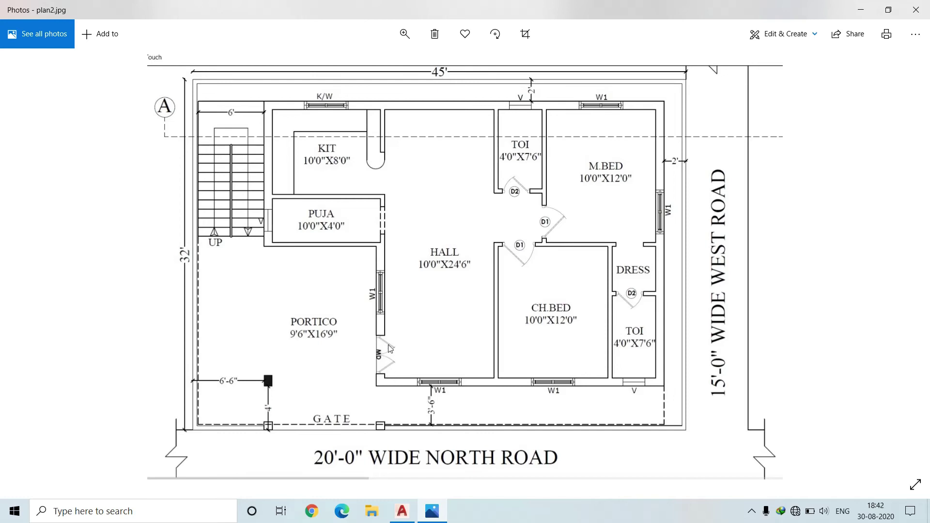
Step: Switch from the plan2.jpg reference back to the TU PART-1.dwg drawing in AutoCAD
{"action": "left_click", "coordinate": [402, 511]}
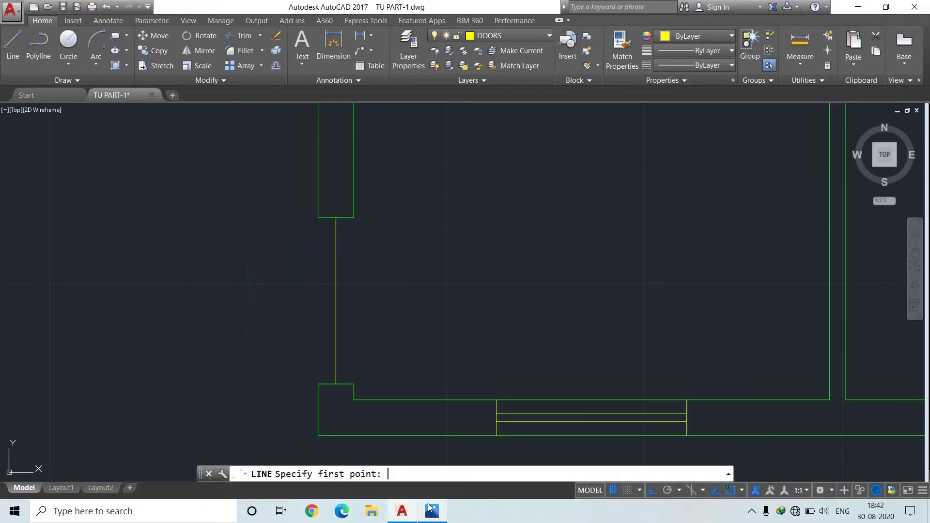
Step: Draw a 1'9" upper door leaf running right from the door line's top end
{"action": "left_click", "coordinate": [336, 218]}
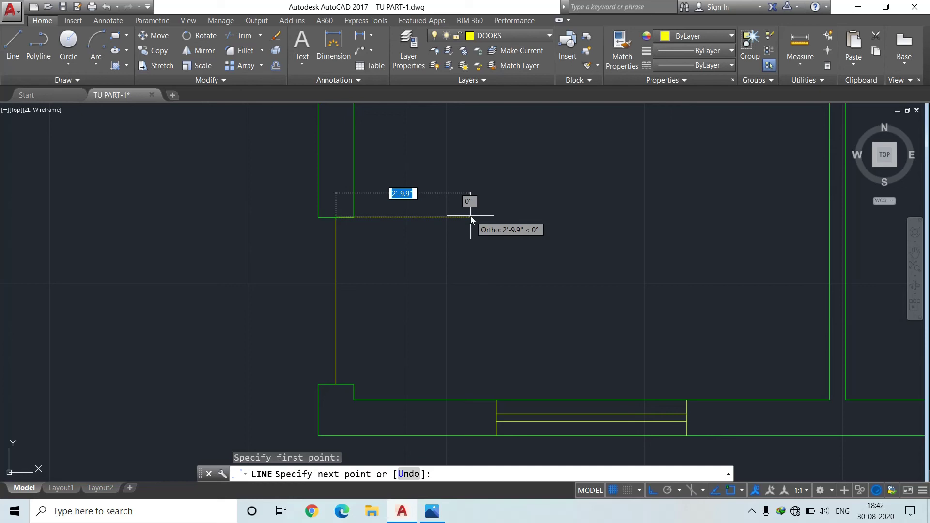
{"action": "type", "text": "1"}
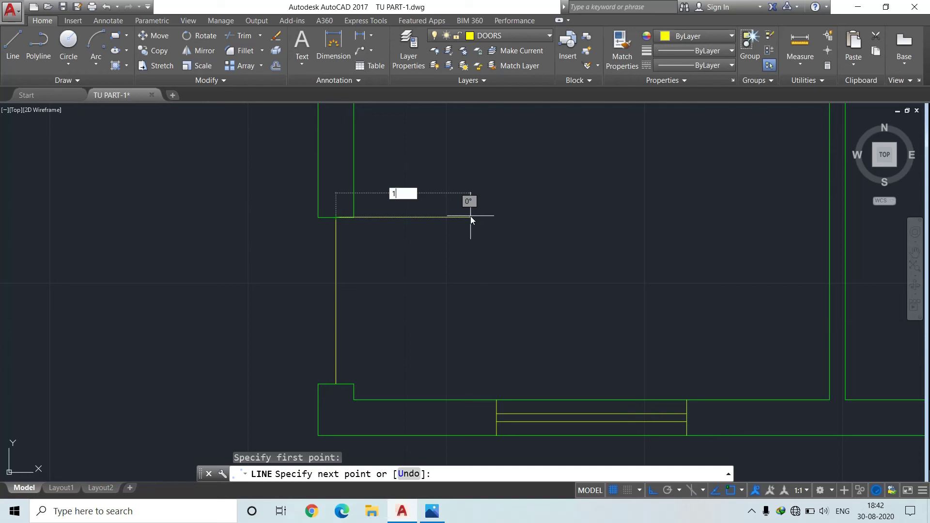
{"action": "type", "text": "'9"}
{"action": "type", "text": "\""}
{"action": "key", "text": "Return"}
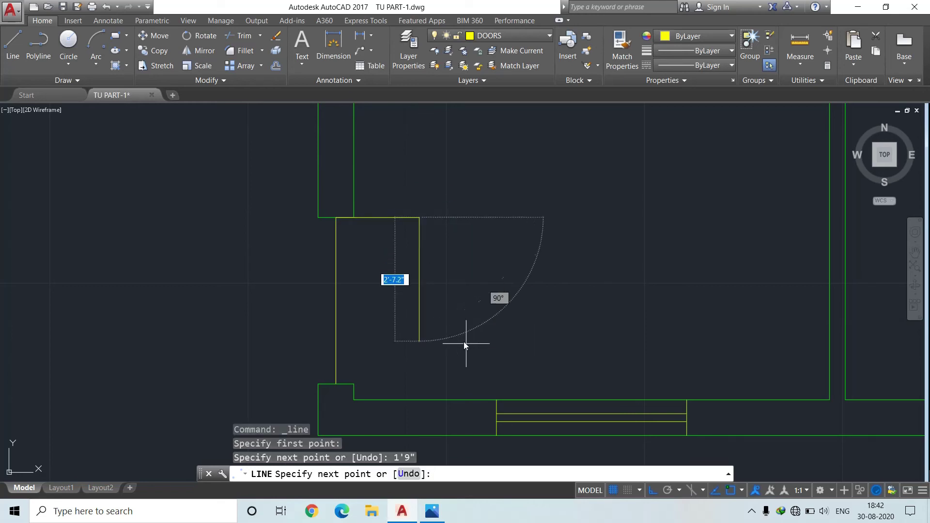
{"action": "key", "text": "Escape"}
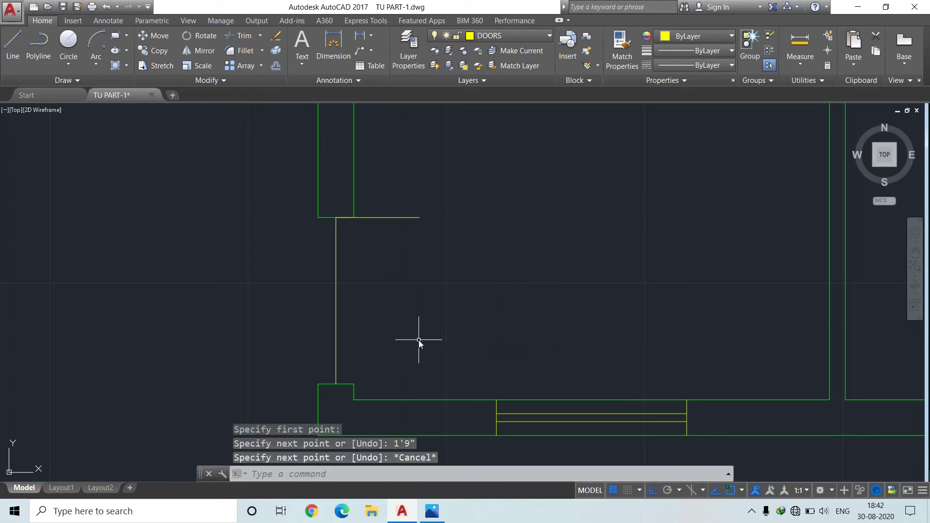
Step: Draw a matching 1'9" lower door leaf running right from the door line's bottom end
{"action": "key", "text": "Return"}
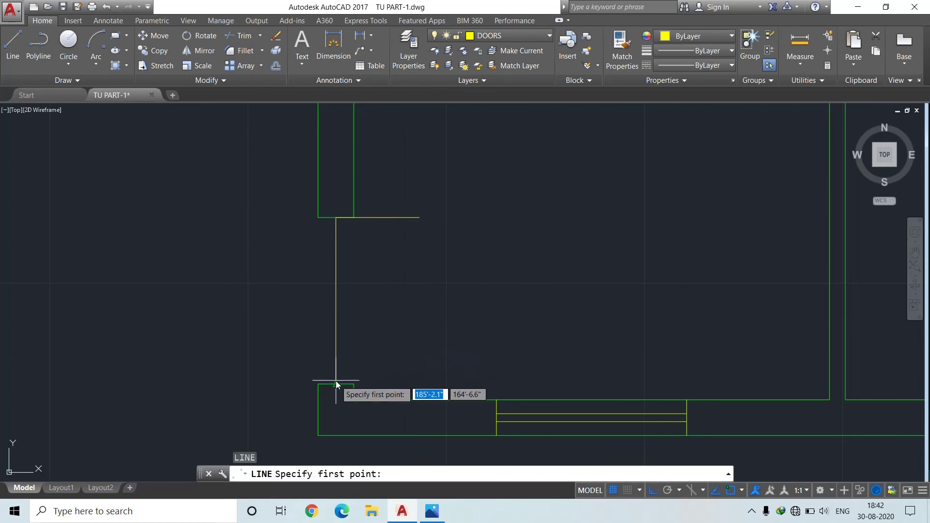
{"action": "left_click", "coordinate": [336, 384]}
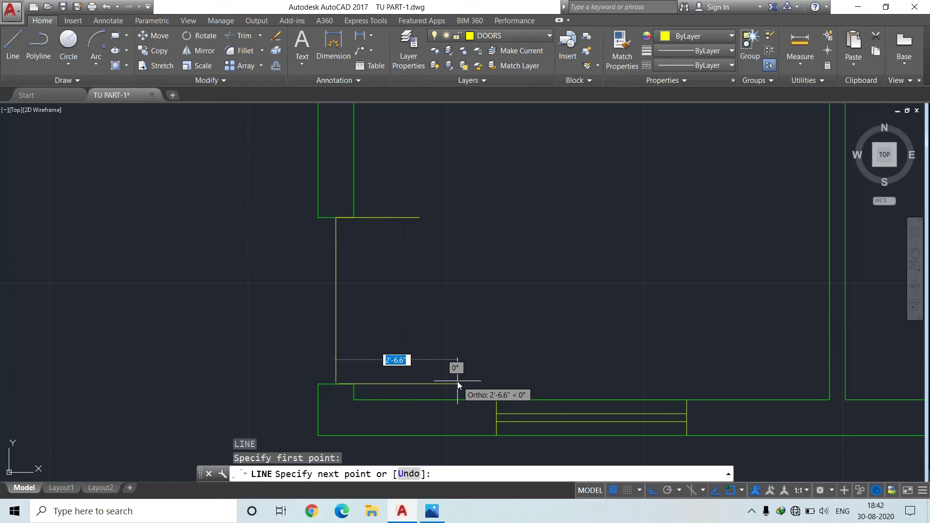
{"action": "type", "text": "1'9\""}
{"action": "key", "text": "Return"}
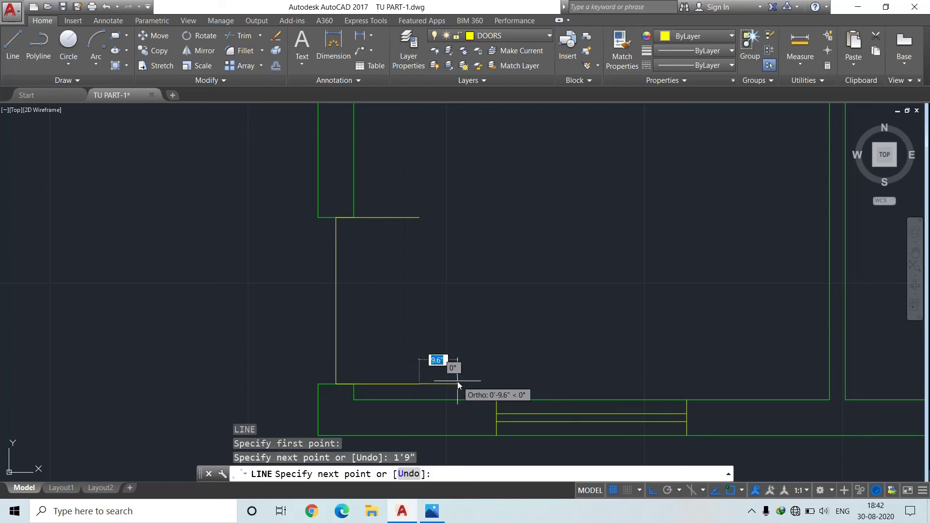
{"action": "key", "text": "Escape"}
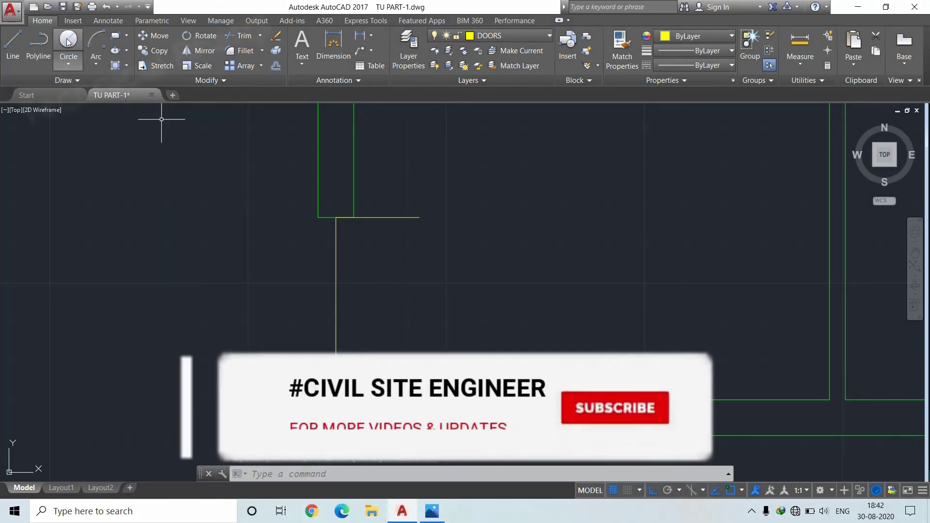
Step: Add a Start-Center-End swing arc from the door line's midpoint to the upper leaf's tip
{"action": "left_click", "coordinate": [103, 40]}
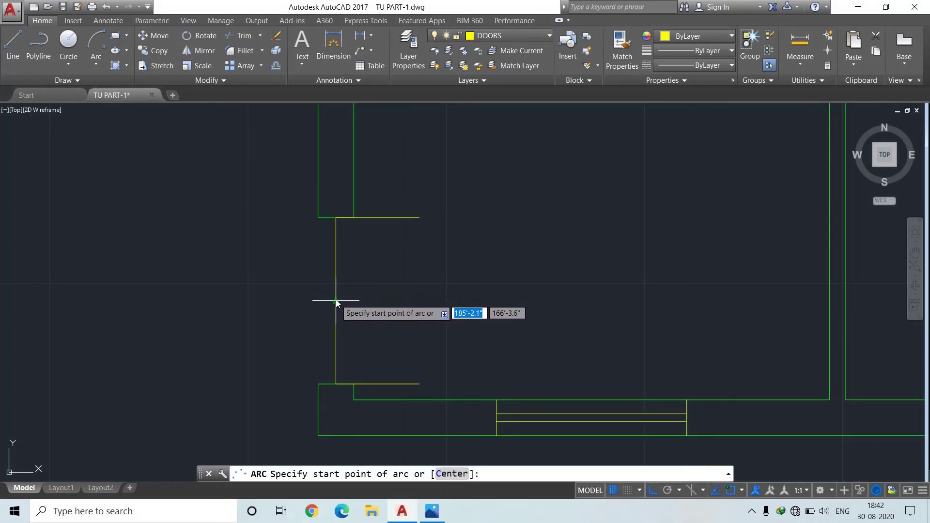
{"action": "left_click", "coordinate": [336, 300]}
{"action": "left_click", "coordinate": [336, 218]}
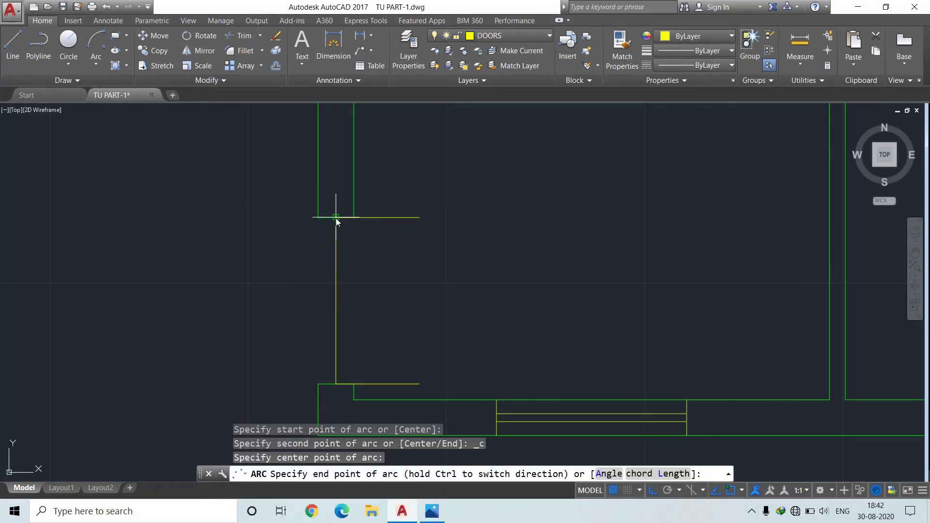
{"action": "left_click", "coordinate": [418, 217]}
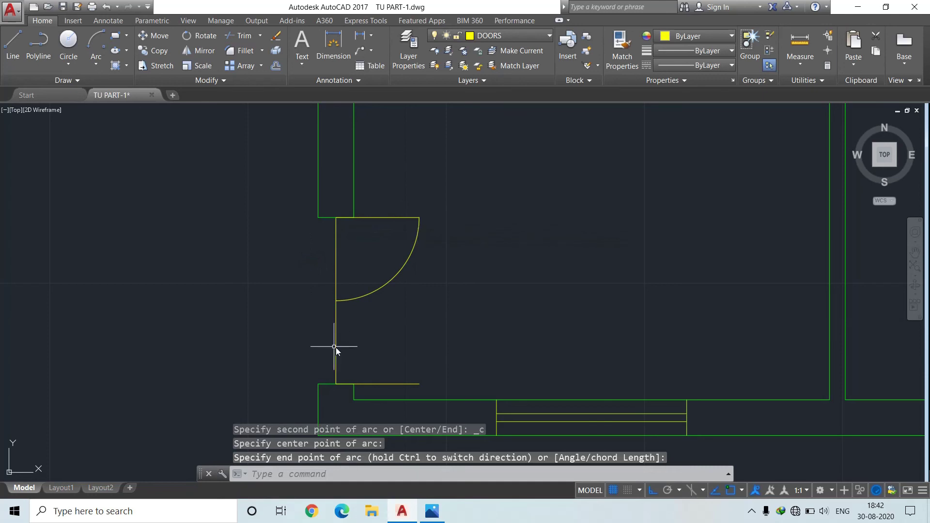
Step: Add the lower leaf's swing arc, centred on its hinge corner and meeting the midpoint
{"action": "left_click", "coordinate": [87, 42]}
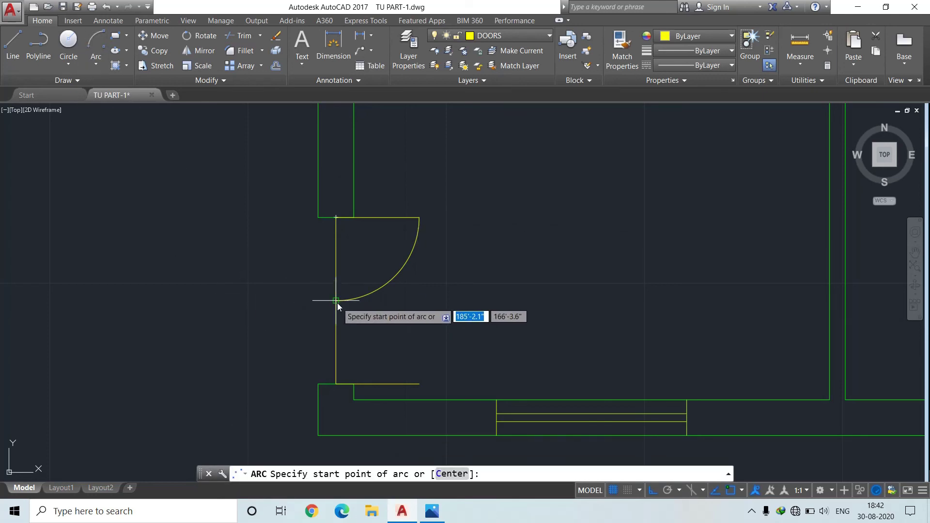
{"action": "left_click", "coordinate": [421, 386]}
{"action": "left_click", "coordinate": [337, 384]}
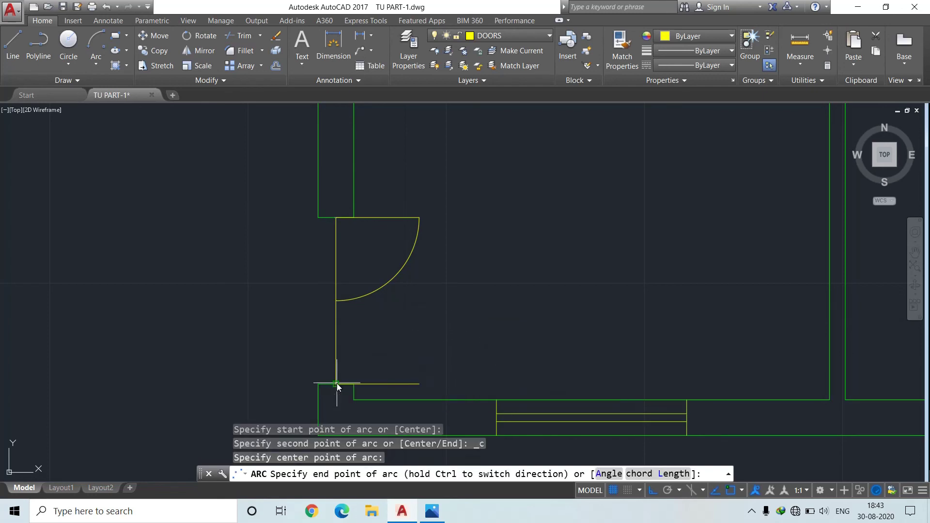
{"action": "left_click", "coordinate": [336, 301]}
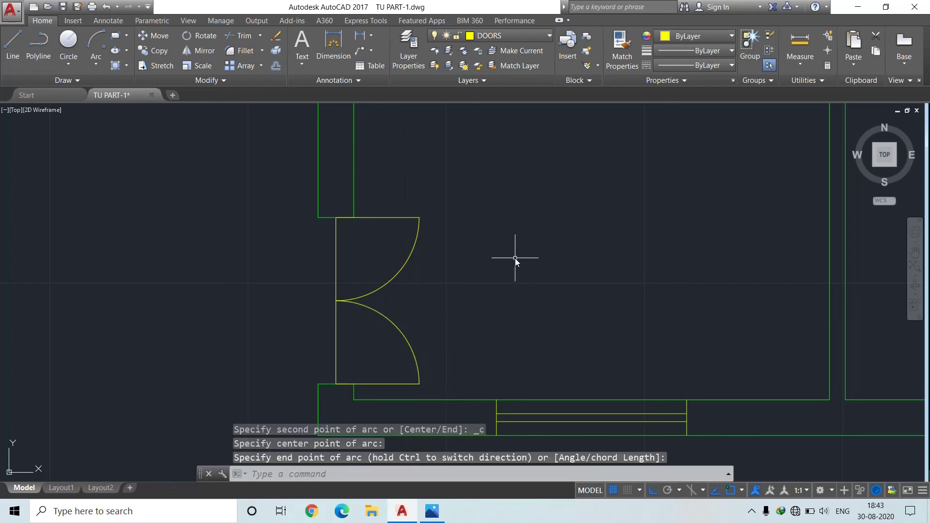
{"action": "scroll", "coordinate": [516, 257], "scroll_direction": "down", "scroll_amount": 5}
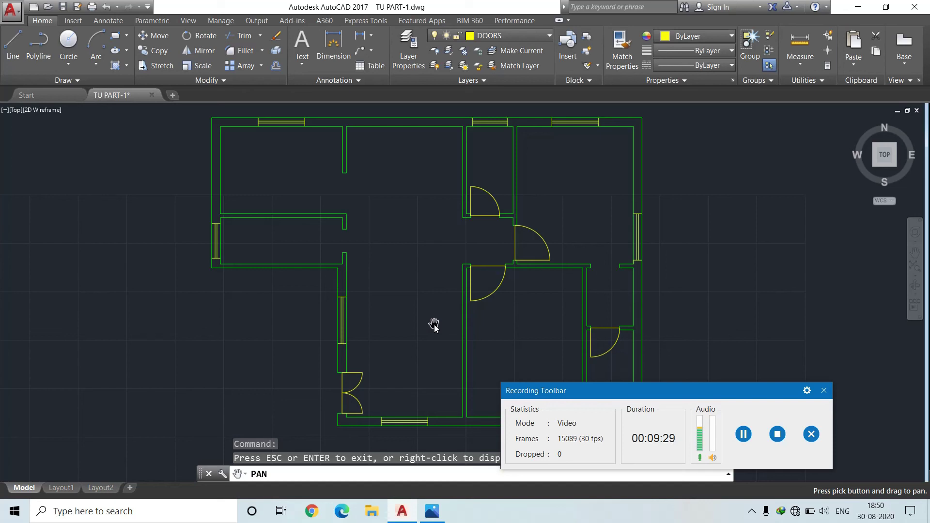
Step: Switch away from AutoCAD toward the plan2.jpg reference image via the taskbar
{"action": "left_click", "coordinate": [431, 510]}
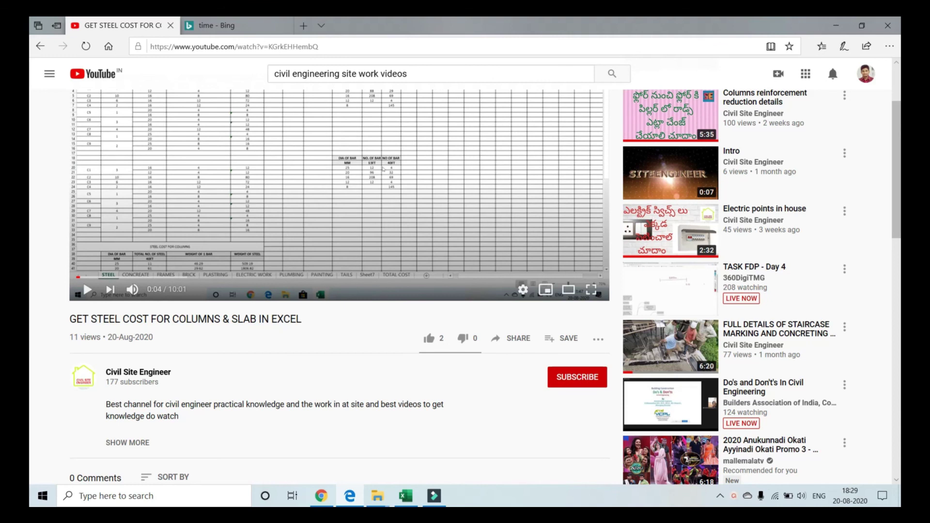
Step: Subscribe to the steel-cost video's channel, set its bell to All, and like the video
{"action": "left_click", "coordinate": [571, 385]}
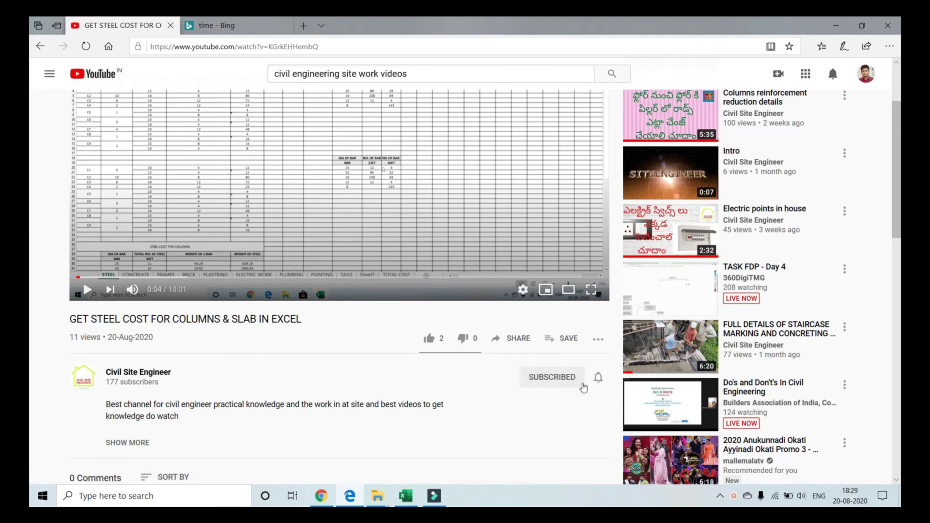
{"action": "left_click", "coordinate": [599, 377]}
{"action": "left_click", "coordinate": [629, 400]}
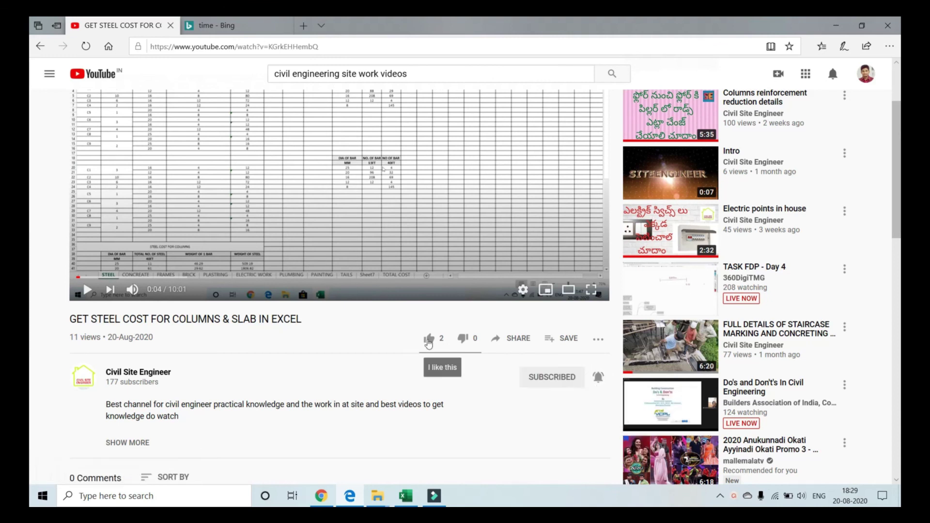
{"action": "left_click", "coordinate": [428, 341]}
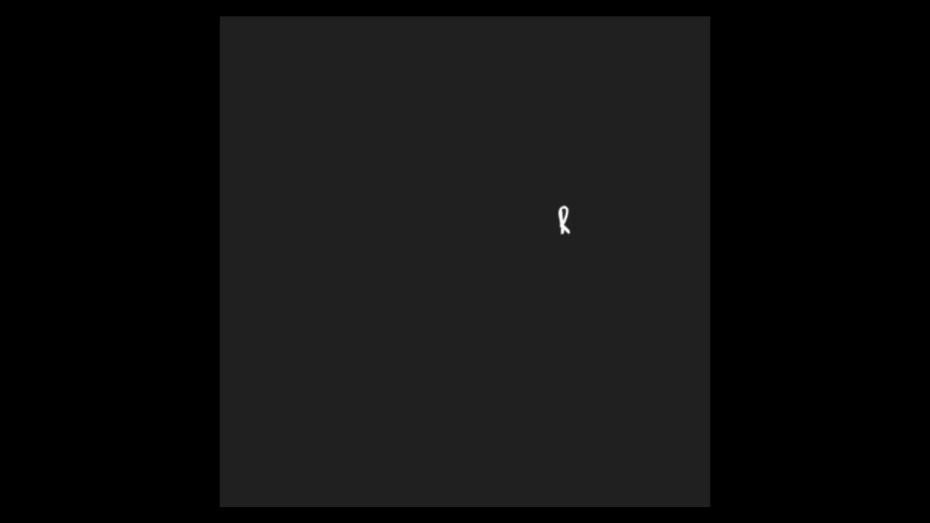